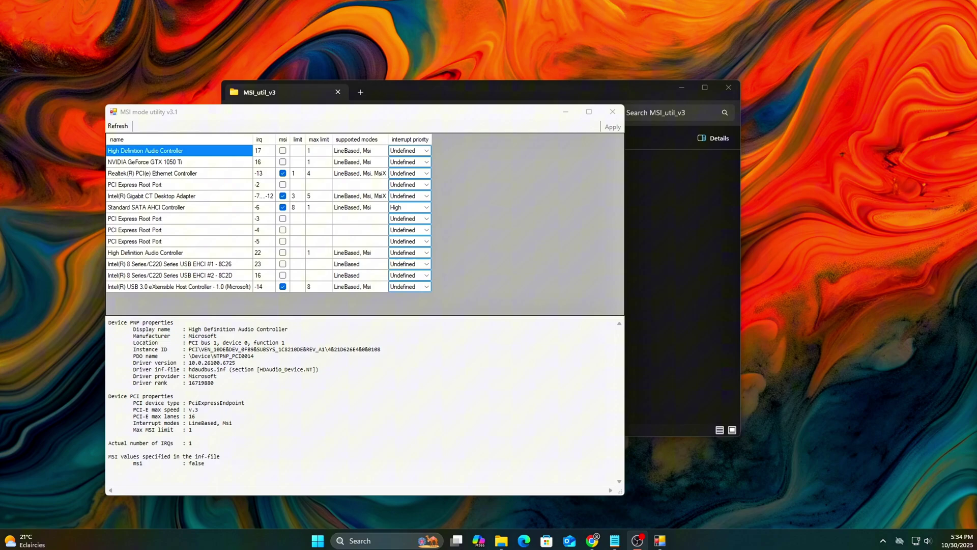
# - Close the Explorer window and move the MSI mode utility to the right
pyautogui.click(674, 105)
pyautogui.click(733, 84)
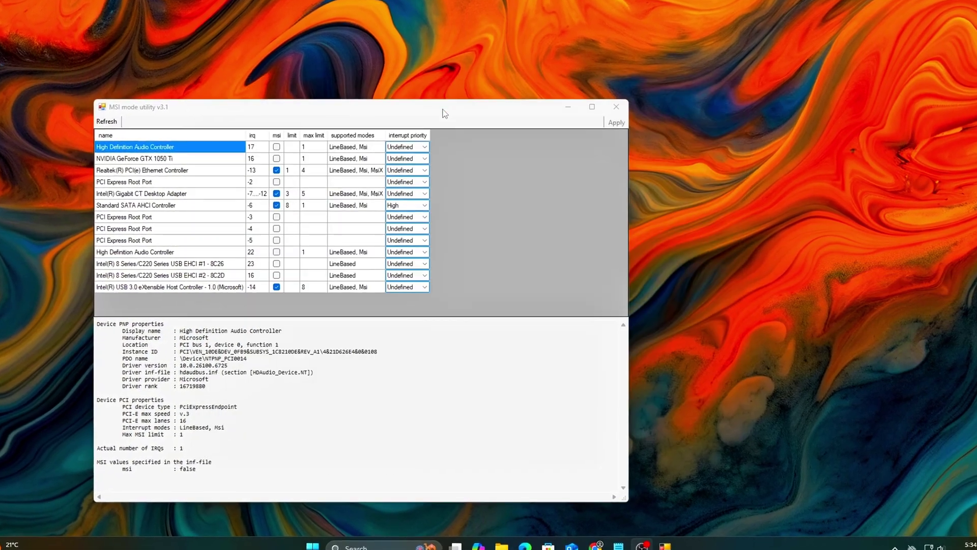
pyautogui.moveTo(443, 111); pyautogui.dragTo(586, 102)
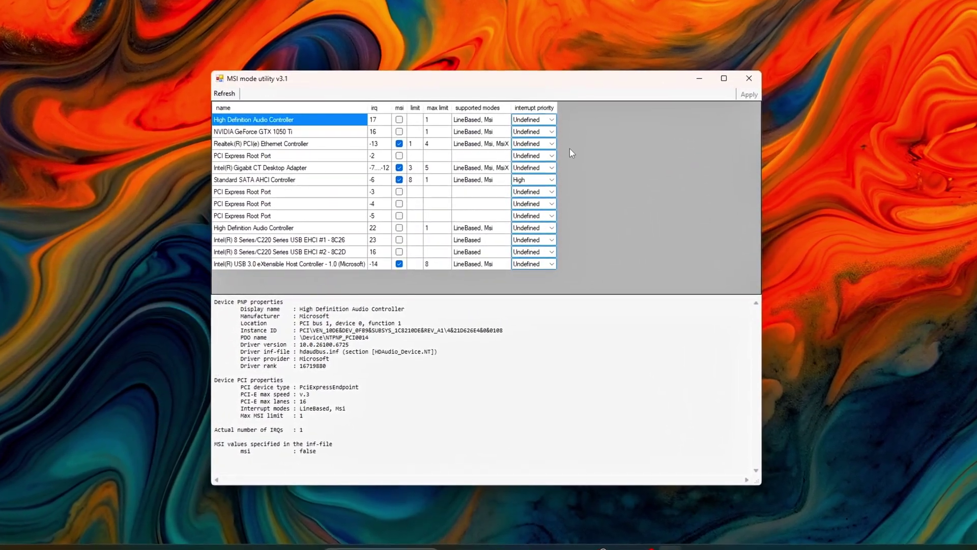
# - Review the GTX 1050 Ti, Realtek, SATA AHCI, Intel Gigabit and USB 3.0 device entries
pyautogui.click(270, 131)
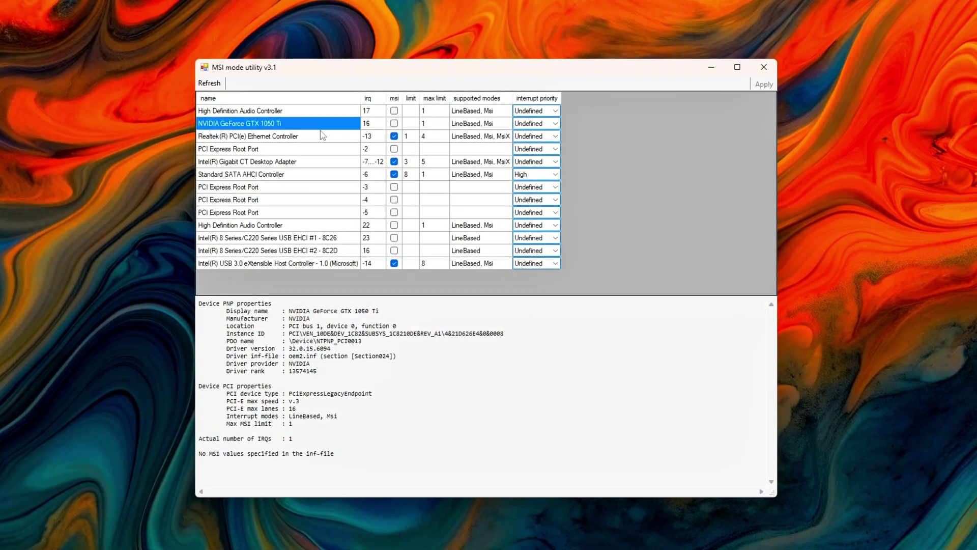
pyautogui.click(255, 135)
pyautogui.click(252, 173)
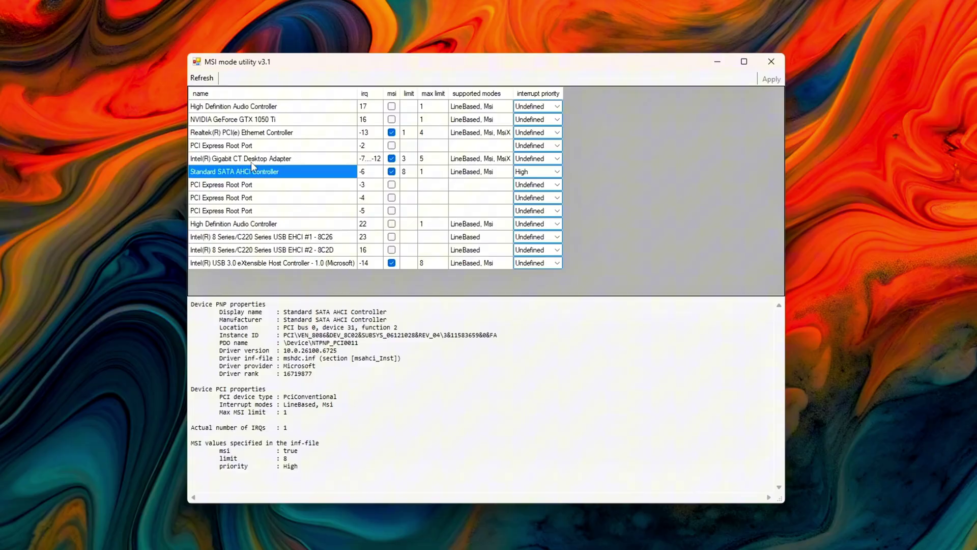
pyautogui.click(252, 160)
pyautogui.click(249, 265)
# - Tick the msi checkbox for the NVIDIA GeForce GTX 1050 Ti
pyautogui.click(315, 117)
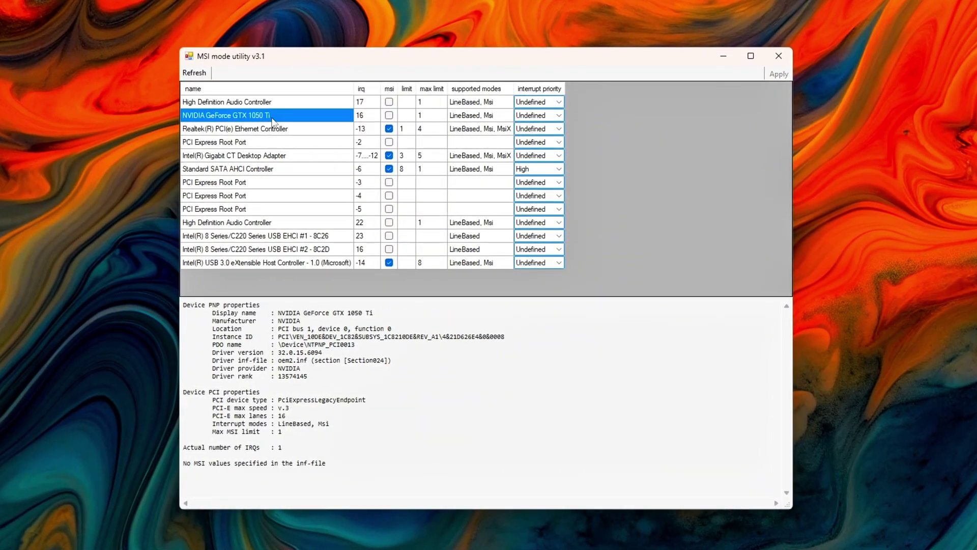
pyautogui.click(390, 117)
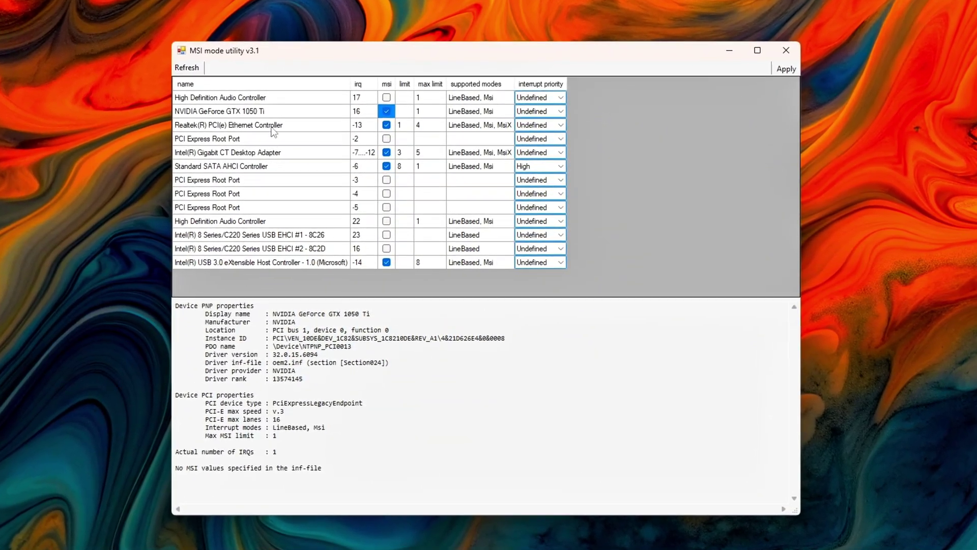
pyautogui.click(326, 127)
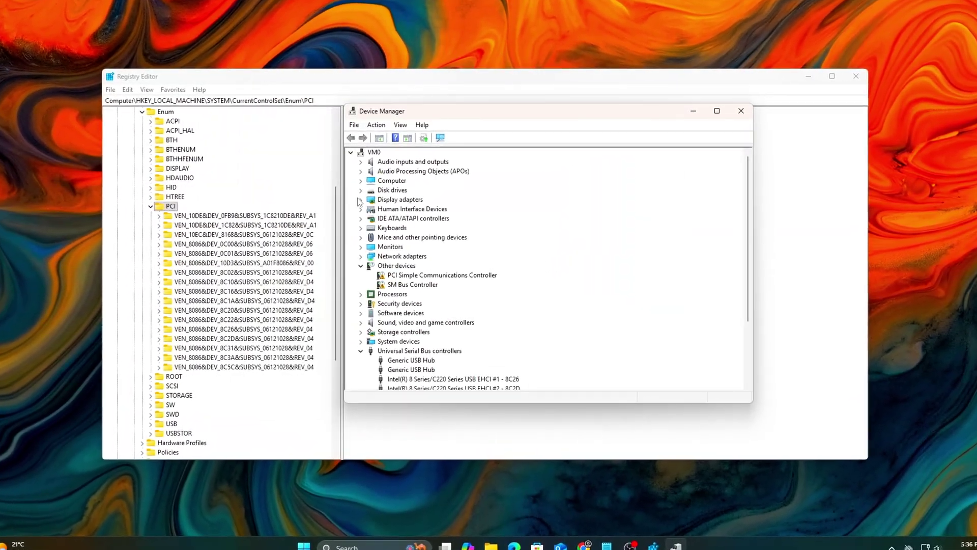
# - Show the GTX 1050 Ti's Hardware Ids under Display adapters in Device Manager
pyautogui.doubleClick(369, 201)
pyautogui.rightClick(388, 210)
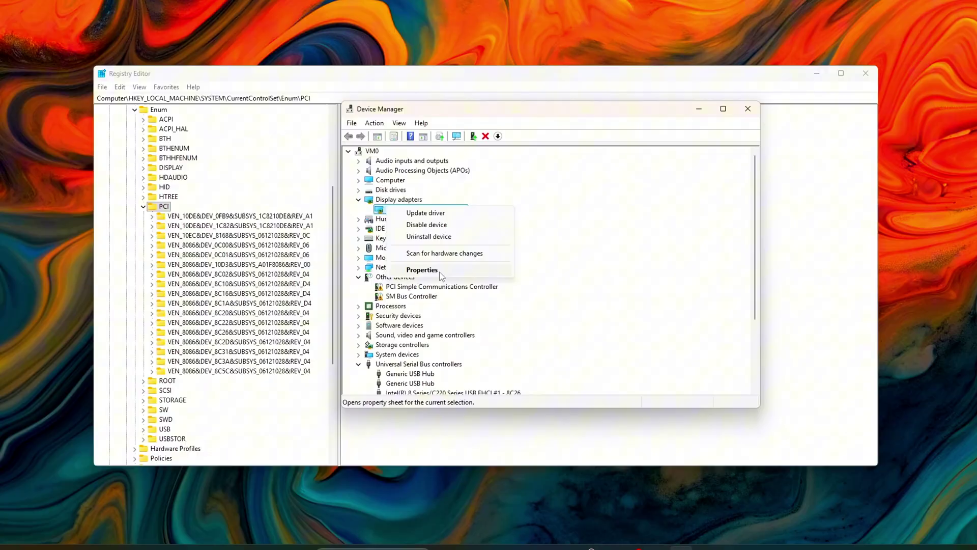
pyautogui.click(414, 263)
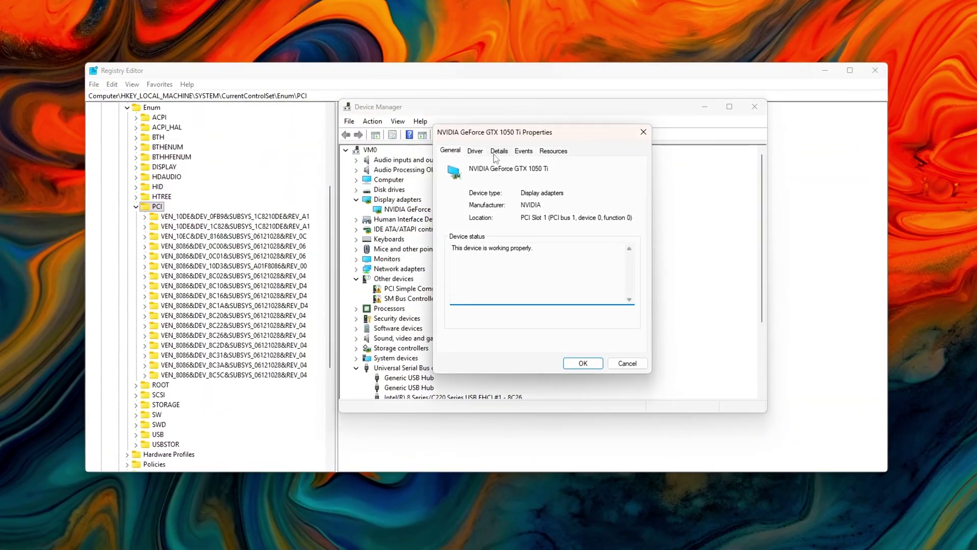
pyautogui.click(498, 151)
pyautogui.click(517, 204)
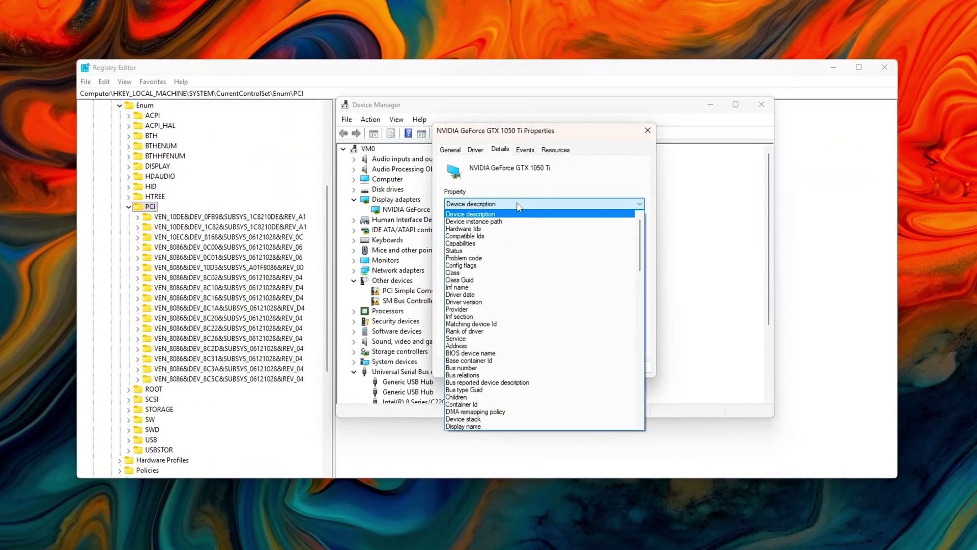
pyautogui.click(497, 230)
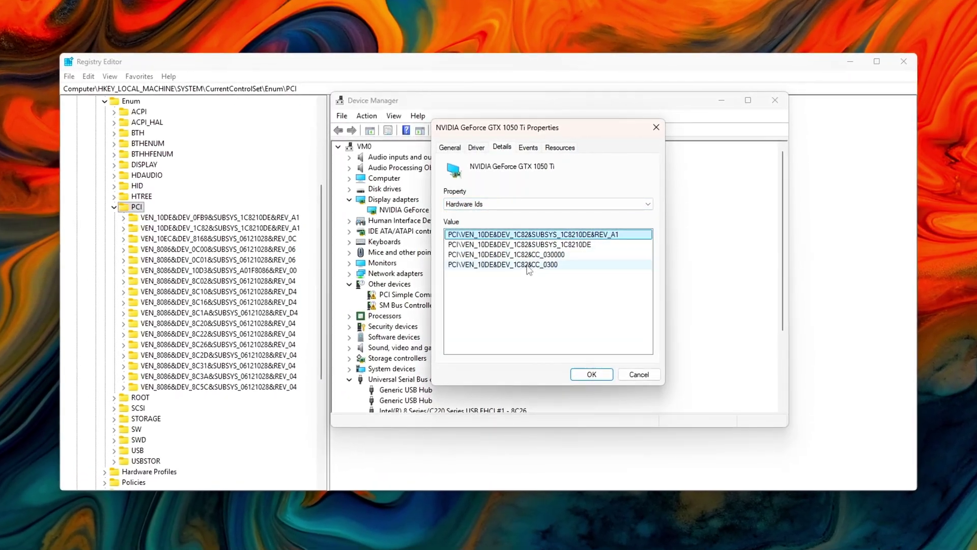
# - Close the GPU properties and Device Manager, then bring up Registry Editor's Find dialog
pyautogui.click(782, 204)
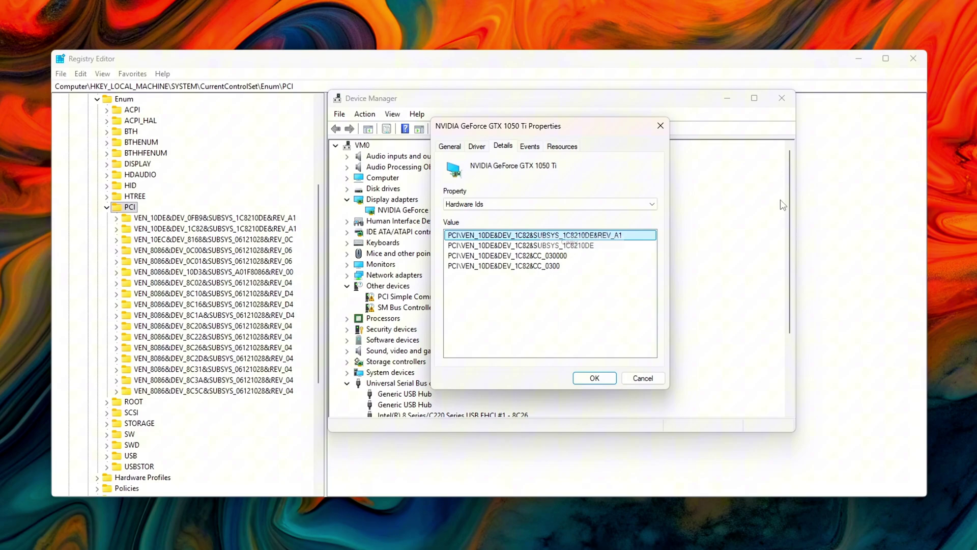
pyautogui.click(613, 383)
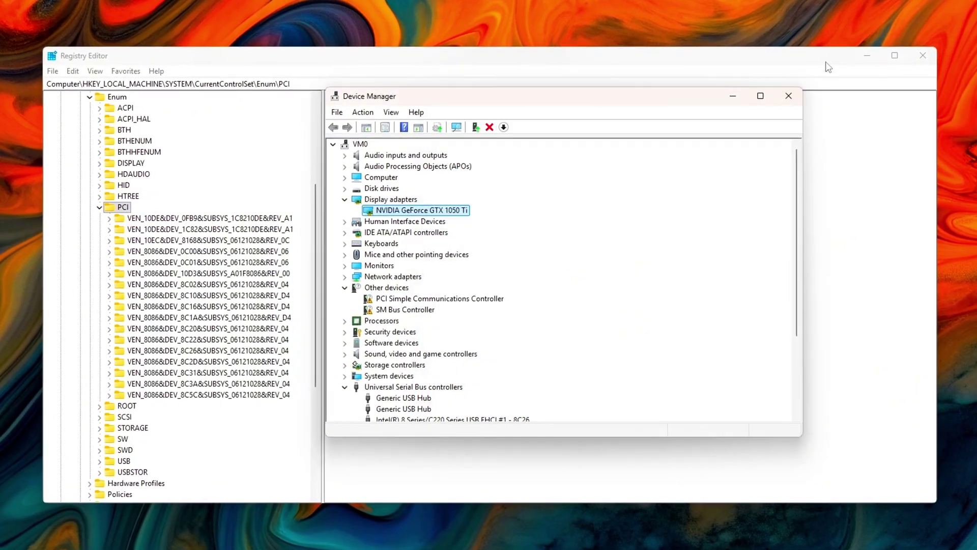
pyautogui.click(803, 95)
pyautogui.hotkey('ctrl', 'f')
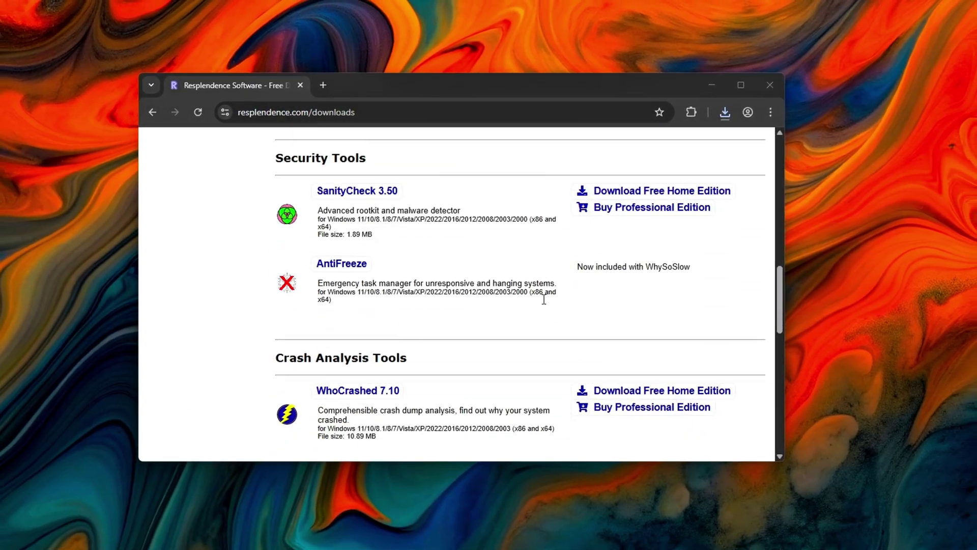
pyautogui.scroll(-5, 539, 295)
# - Download the free LatencyMon 7.31 Home Edition from the Resplendence downloads page
pyautogui.scroll(1, 539, 277)
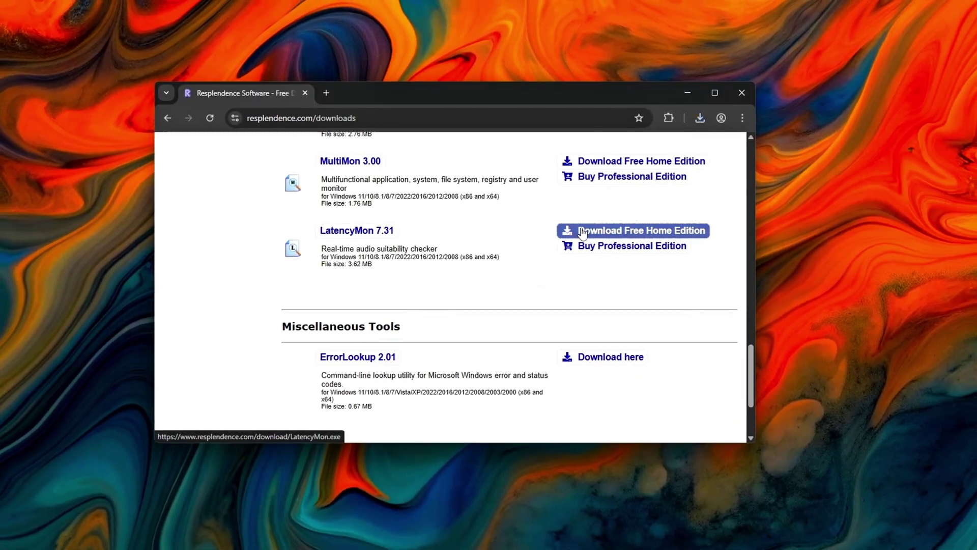
pyautogui.click(583, 232)
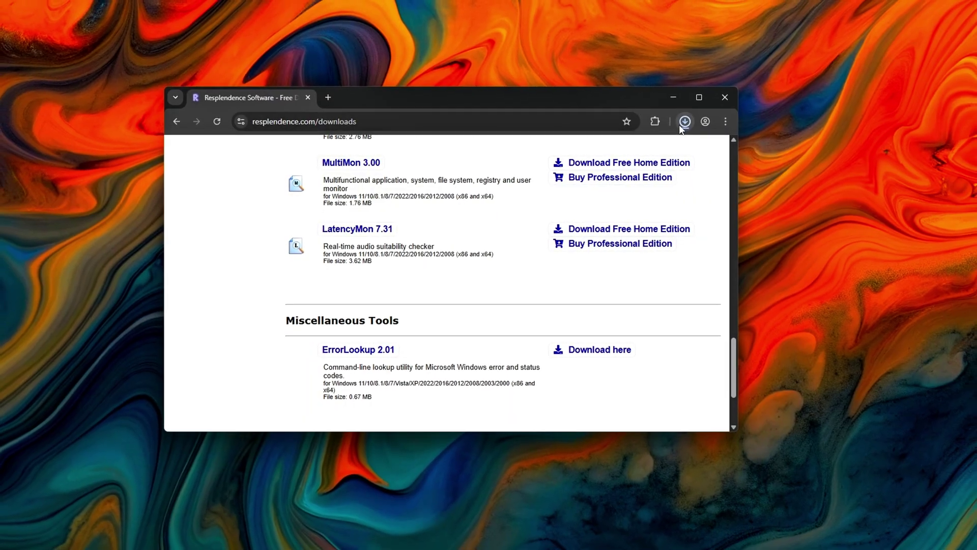
# - Launch the downloaded LatencyMon and reposition its window
pyautogui.click(604, 148)
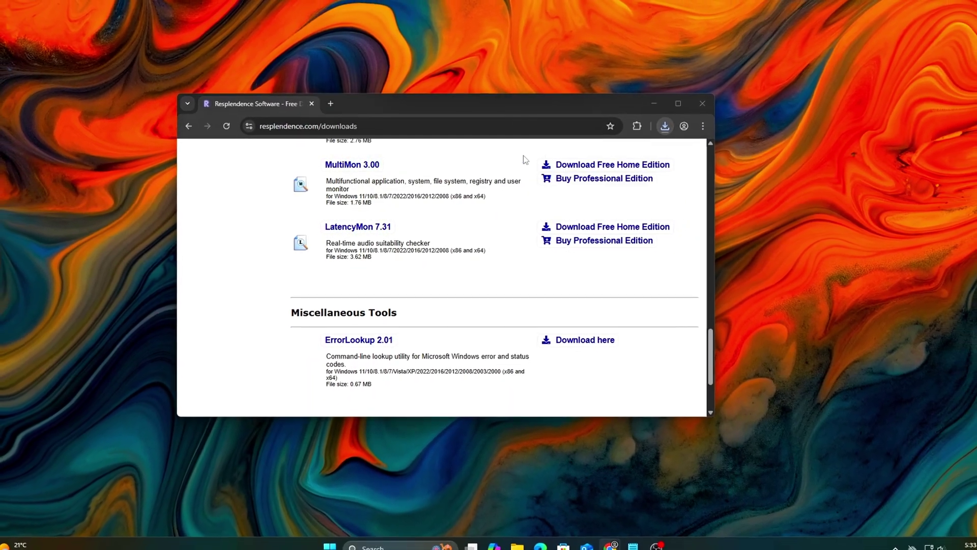
pyautogui.moveTo(550, 100); pyautogui.dragTo(499, 100)
pyautogui.moveTo(500, 100); pyautogui.dragTo(561, 92)
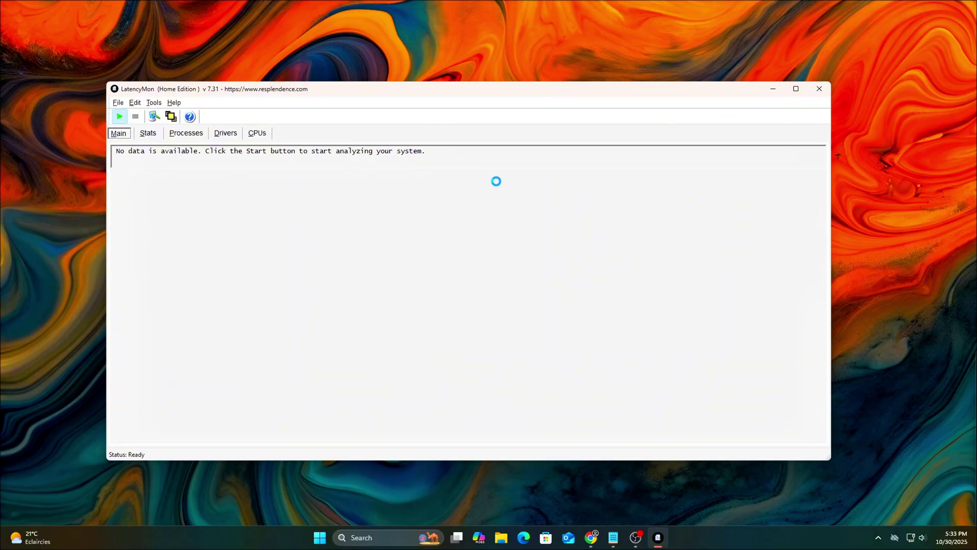
# - Start LatencyMon's system latency analysis with F5
pyautogui.press('F5')
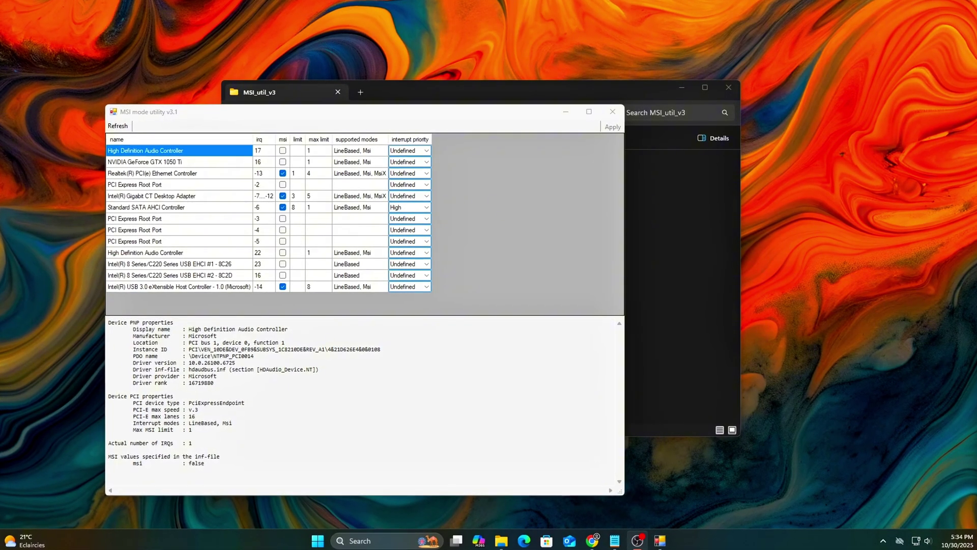
# - Close Explorer and apply MSI mode with High interrupt priority for the GTX 1050 Ti
pyautogui.click(738, 91)
pyautogui.moveTo(450, 111); pyautogui.dragTo(572, 94)
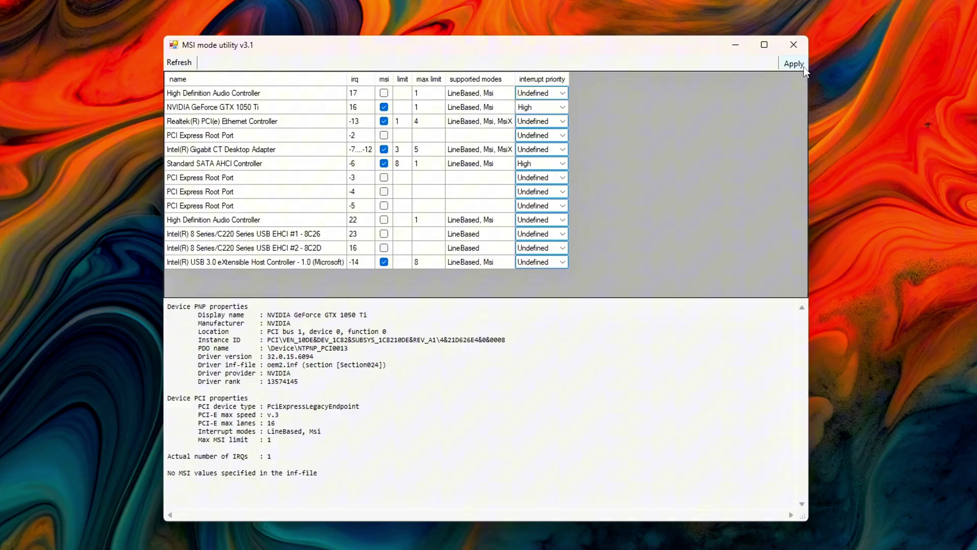
pyautogui.click(862, 78)
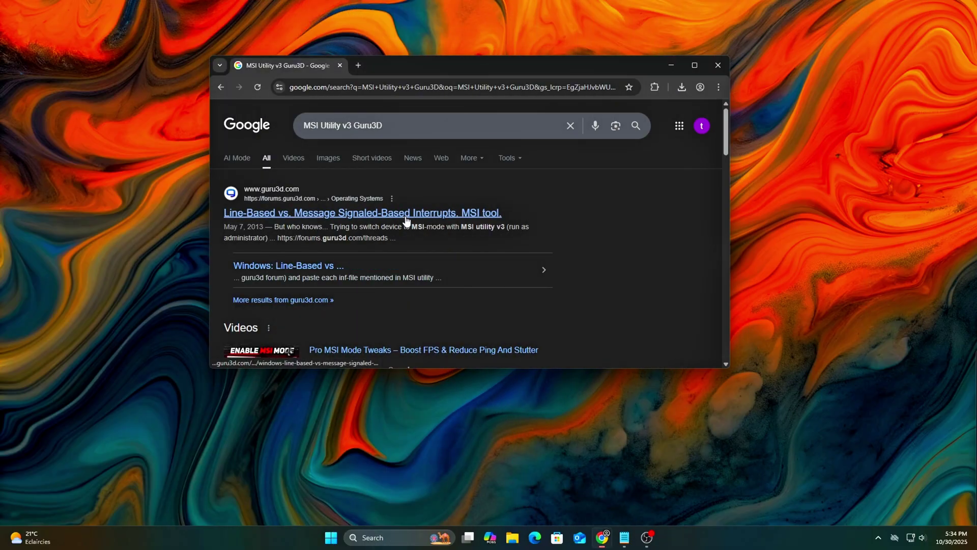
# - Download MSI_util_v3.zip through the mediafire link in the Guru3D thread
pyautogui.scroll(-10, 426, 281)
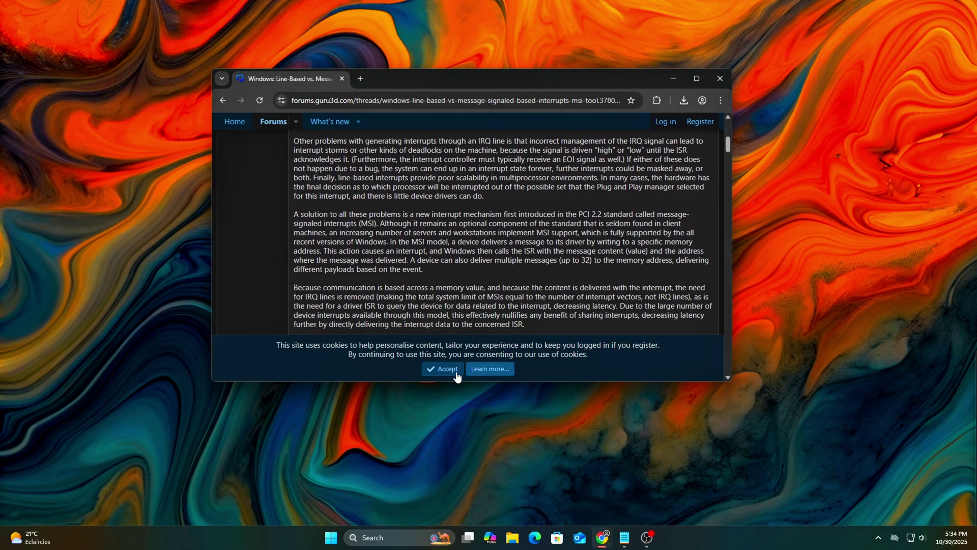
pyautogui.scroll(-5, 426, 281)
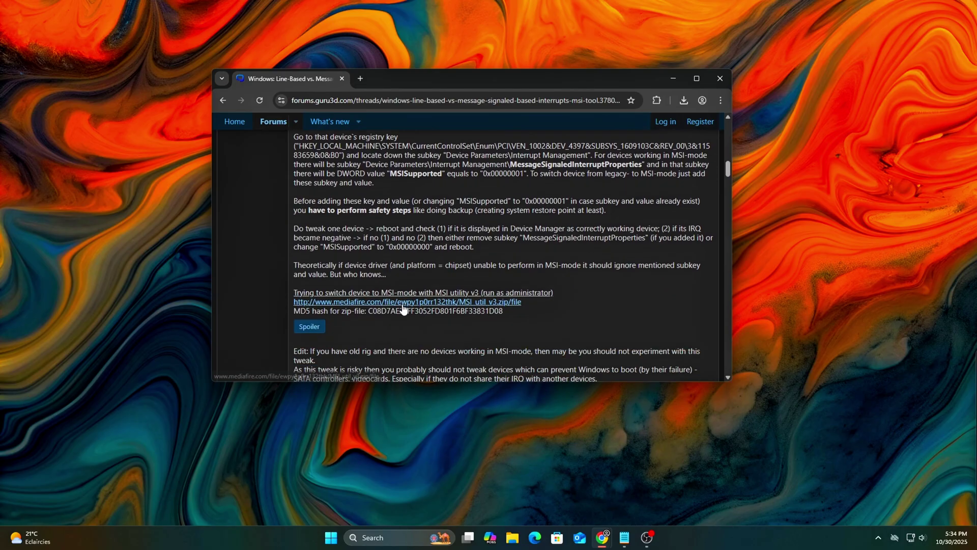
pyautogui.click(404, 309)
pyautogui.click(627, 195)
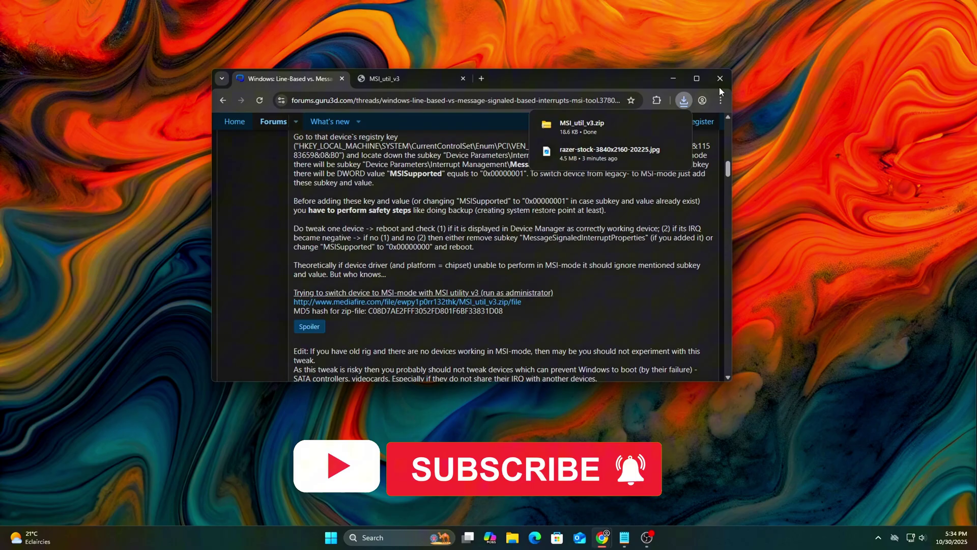
# - Run MSI_util_v3 from the downloaded folder as administrator and close Explorer
pyautogui.click(624, 123)
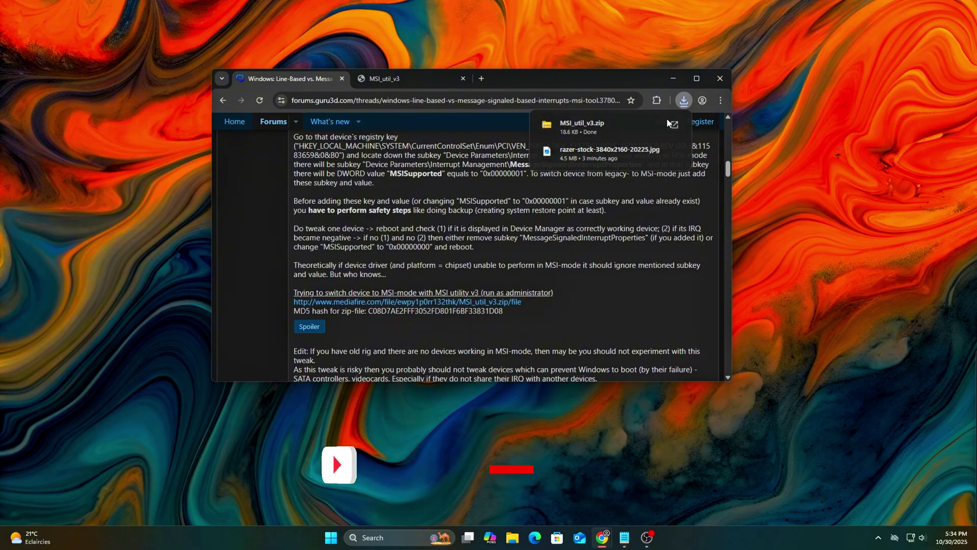
pyautogui.keyDown('ctrl'); pyautogui.scroll(3, 426, 273); pyautogui.keyUp('ctrl')
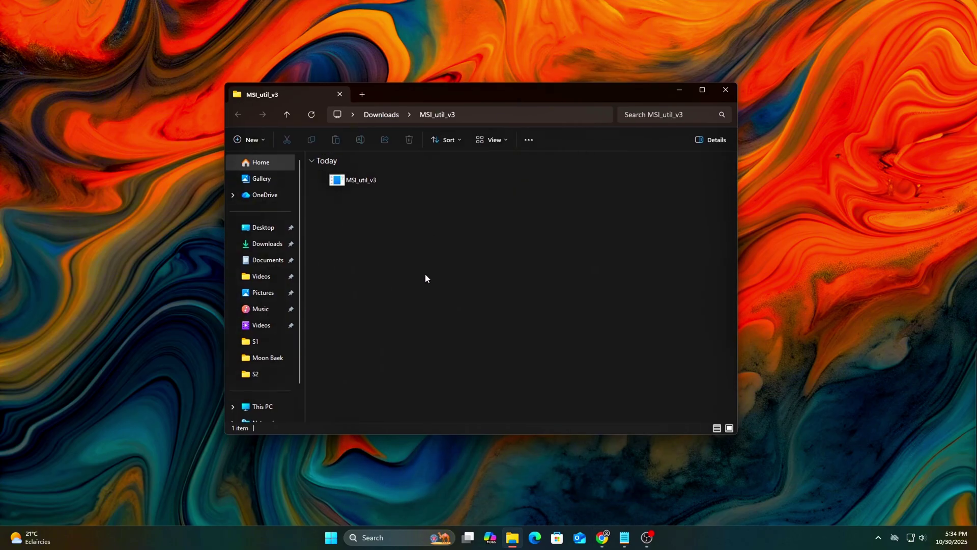
pyautogui.click(339, 184)
pyautogui.rightClick(339, 184)
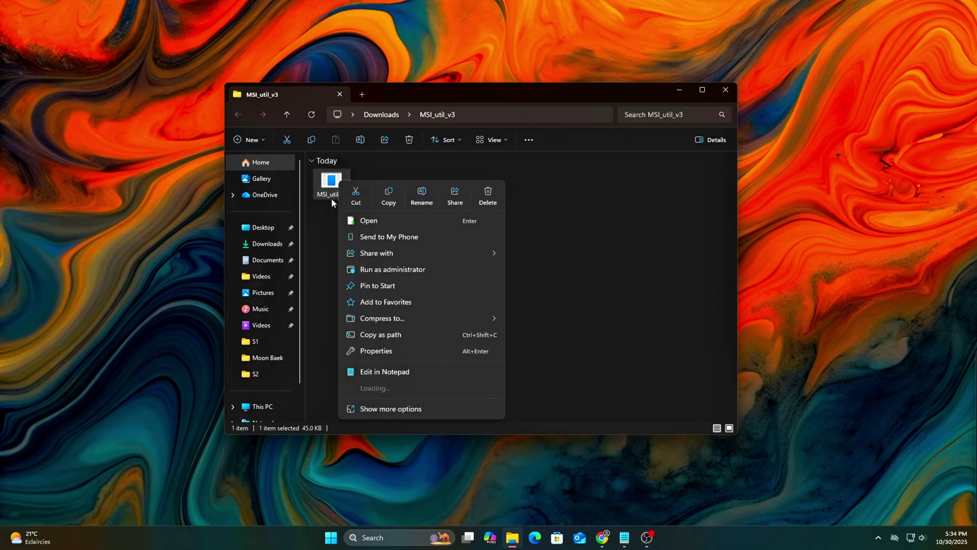
pyautogui.click(430, 270)
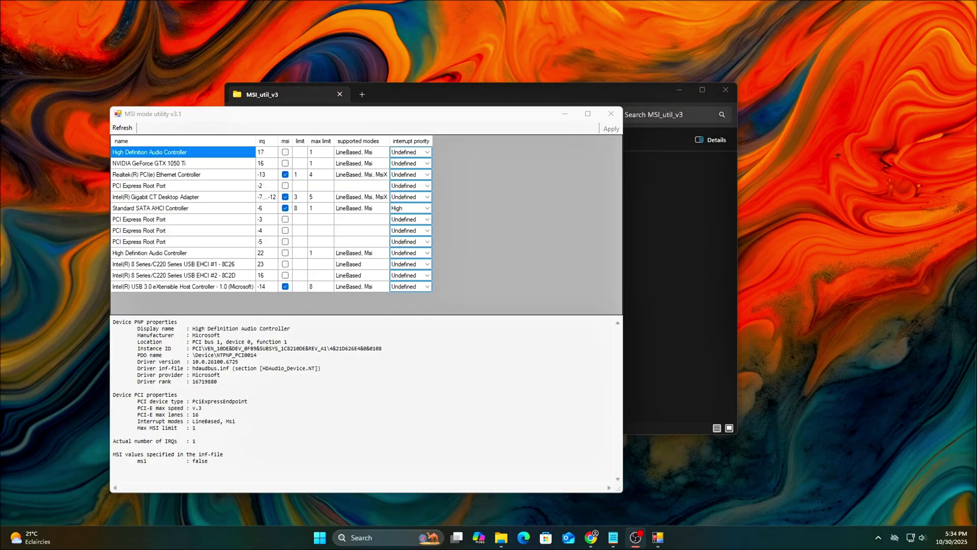
pyautogui.click(726, 90)
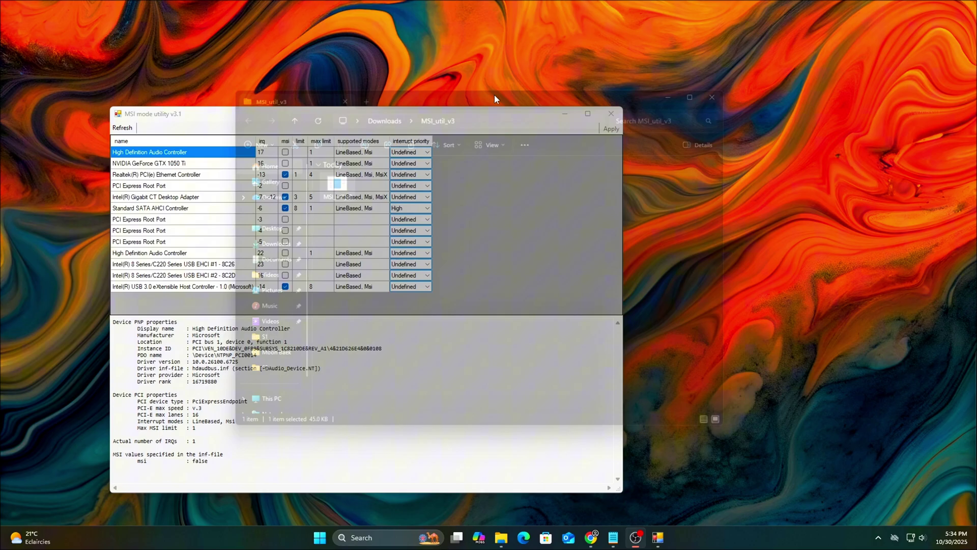
# - Move the utility window and review the GTX 1050 Ti, Realtek, SATA, Intel Gigabit and USB 3.0 entries
pyautogui.moveTo(448, 118); pyautogui.dragTo(567, 97)
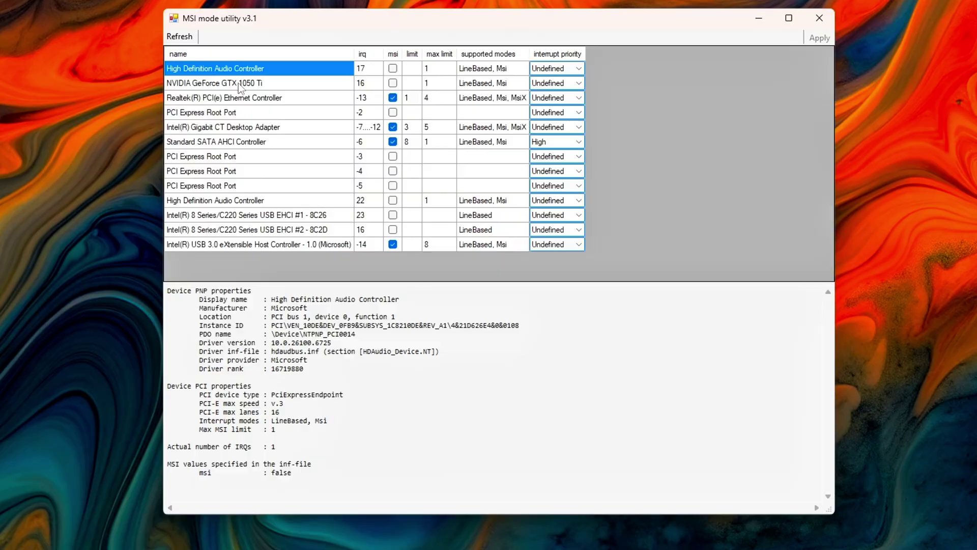
pyautogui.click(258, 107)
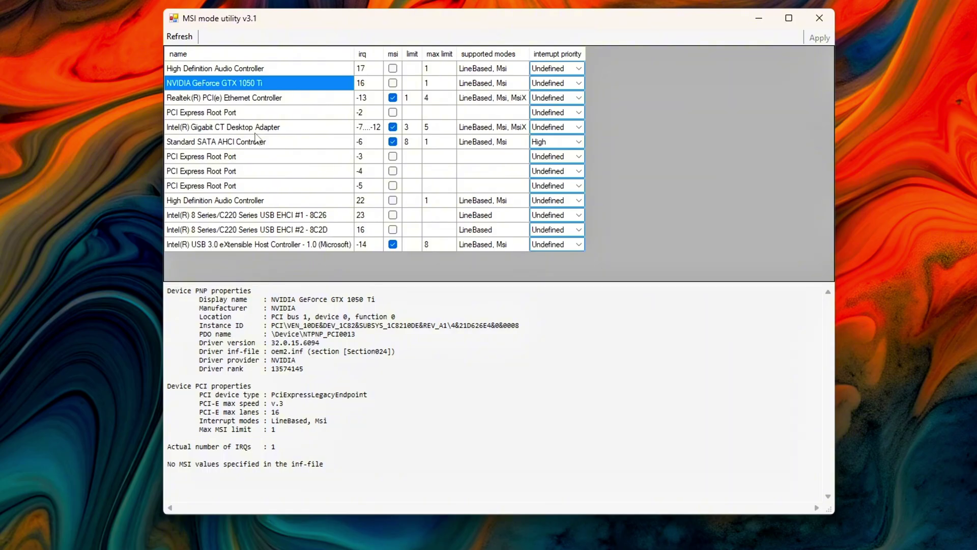
pyautogui.click(240, 99)
pyautogui.click(236, 141)
pyautogui.click(235, 127)
pyautogui.click(243, 246)
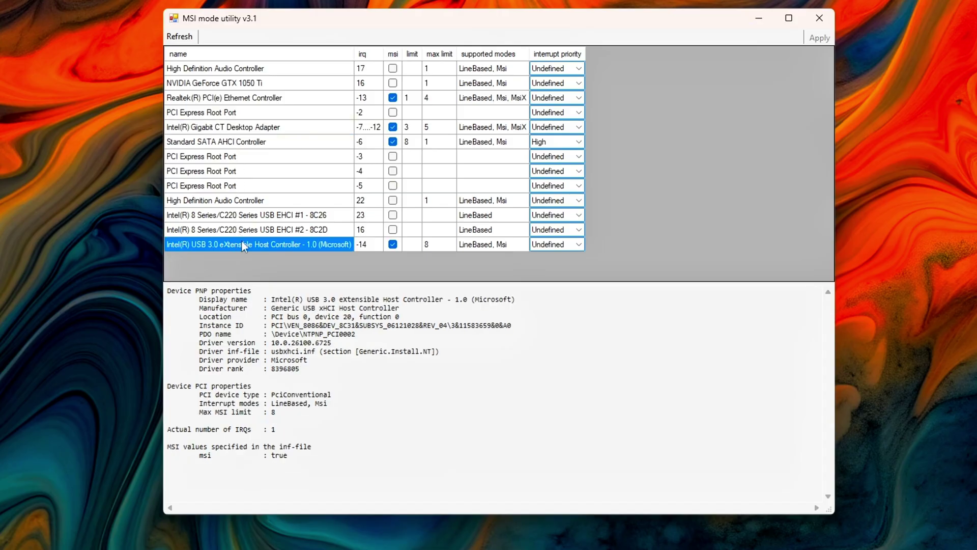
# - Revisit the GTX 1050 Ti, Realtek and Intel Gigabit rows and toggle the msi checkbox
pyautogui.click(356, 84)
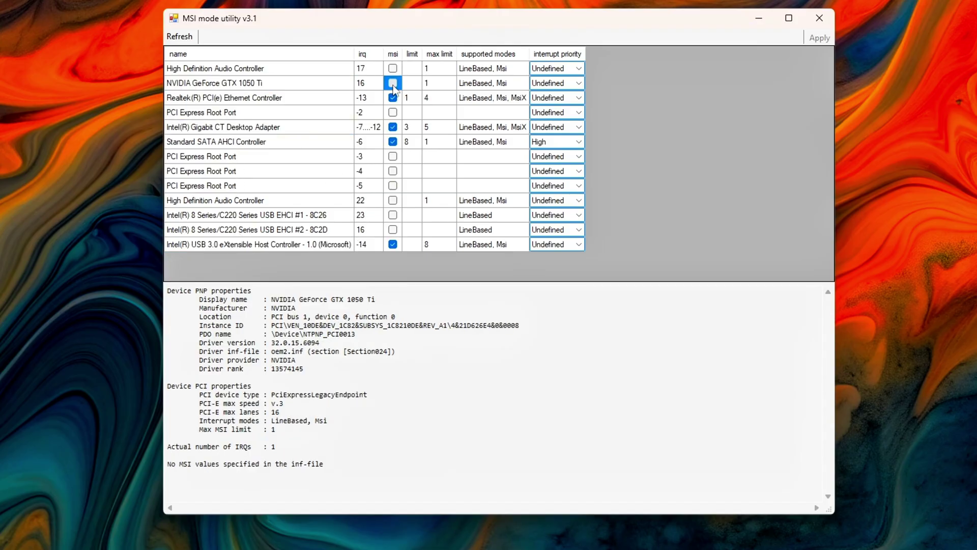
pyautogui.click(273, 102)
pyautogui.click(279, 128)
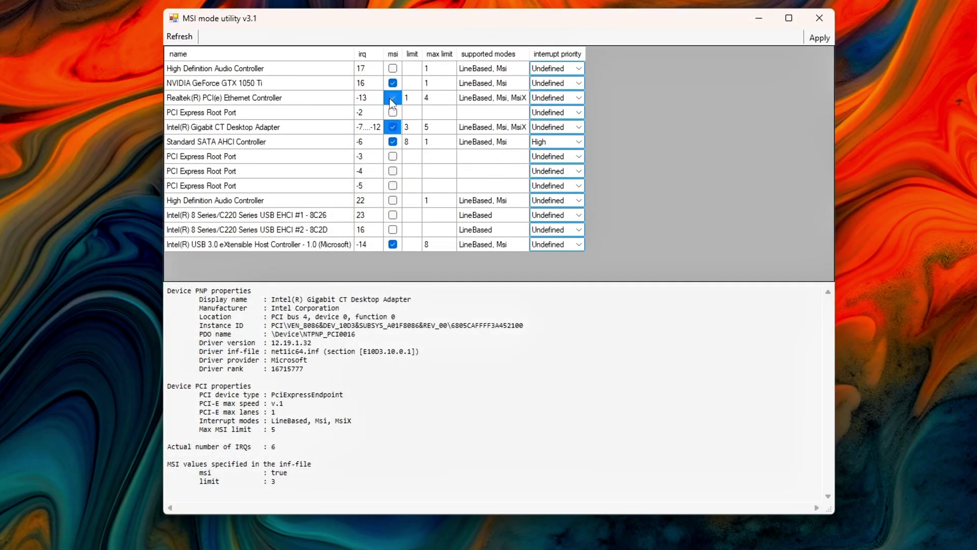
pyautogui.click(392, 100)
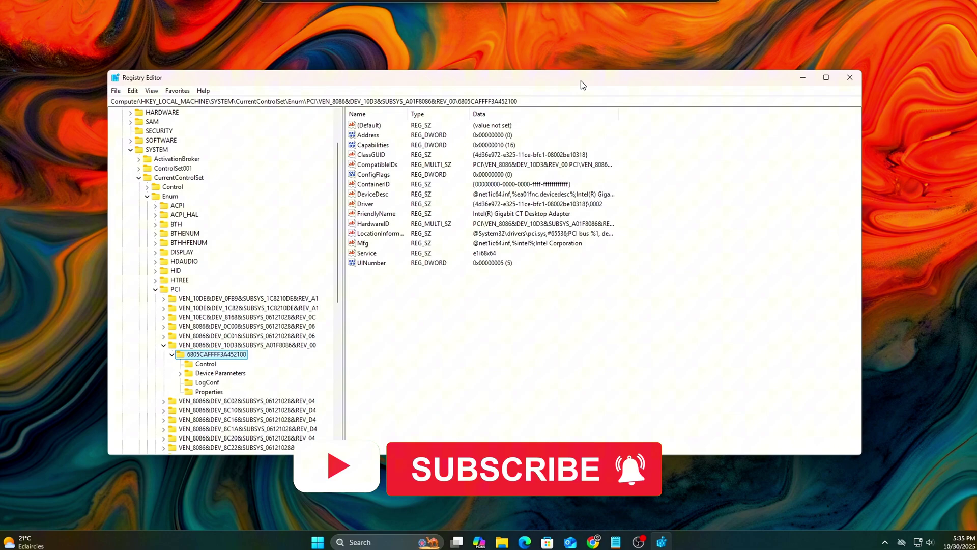
# - Paste the HKEY_LOCAL_MACHINE\SYSTEM\CurrentControlSet\Enum\PCI path and collapse the VEN_8086&DEV_10D3 key
pyautogui.click(548, 98)
pyautogui.write('HKEY_LOCAL_MACHINE\\SYSTEM\\CurrentControlSet\\Enum\\PCI')
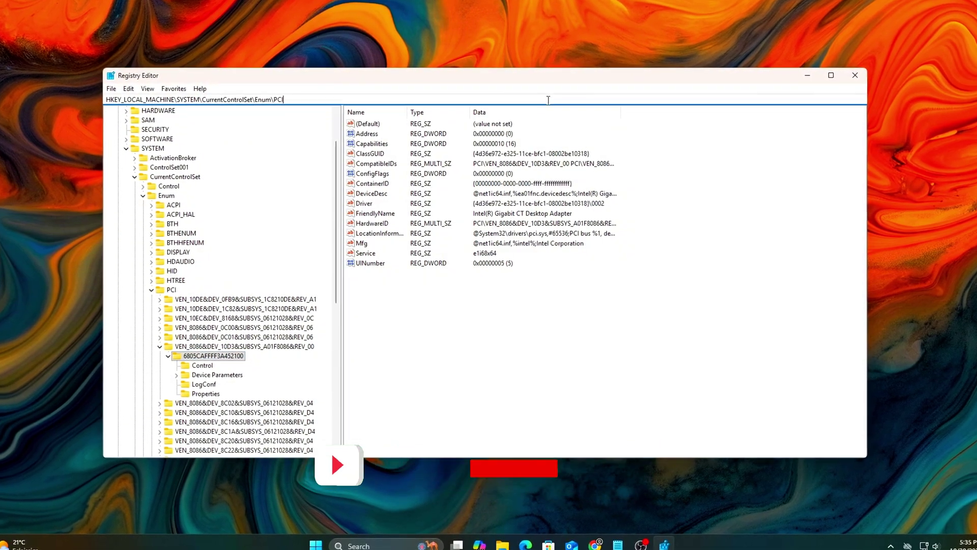
pyautogui.press('Return')
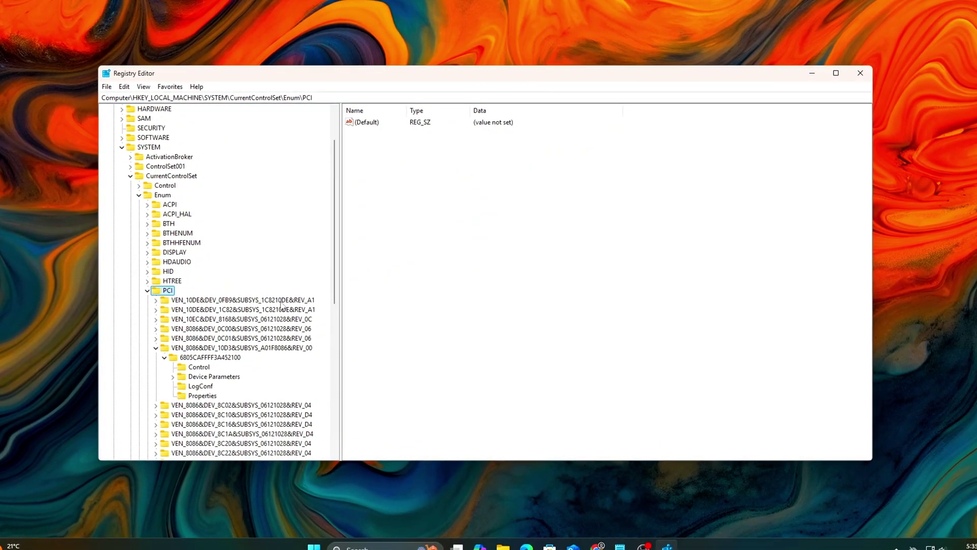
pyautogui.scroll(-3, 329, 289)
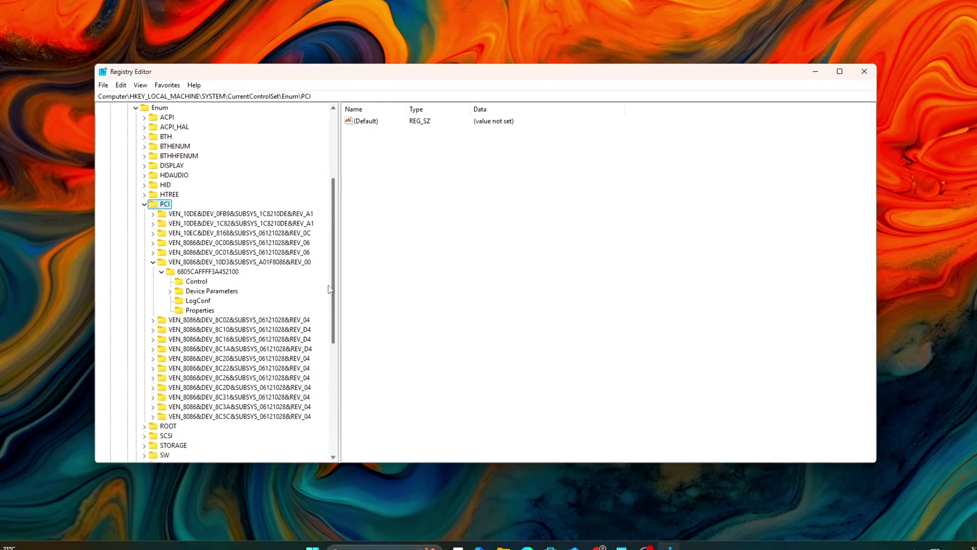
pyautogui.click(152, 262)
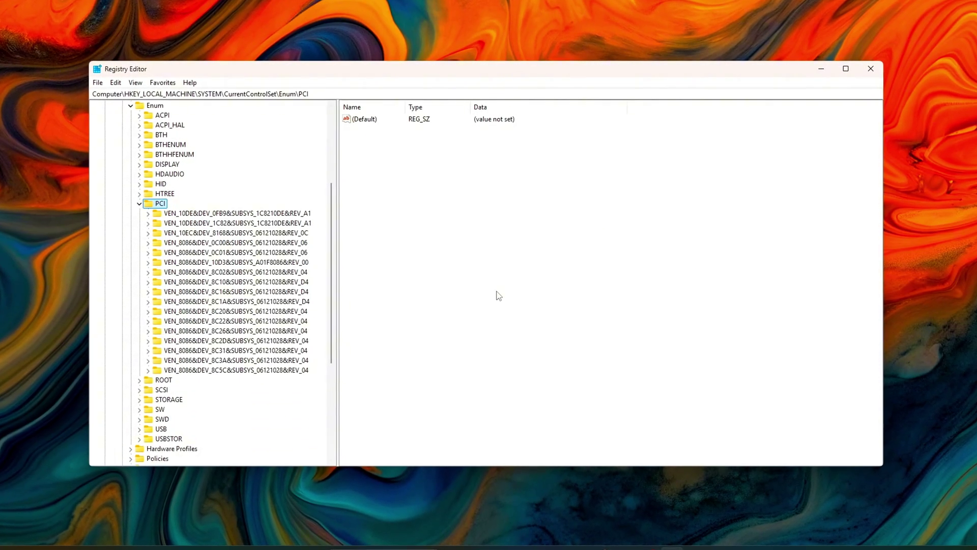
pyautogui.press('super+x')
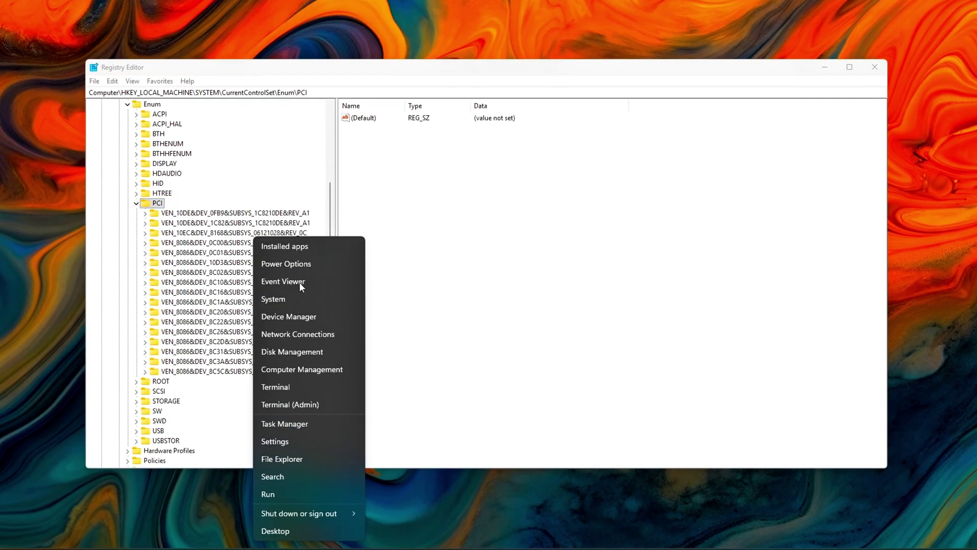
# - Open Device Manager and show the GTX 1050 Ti's Hardware Ids in its Details tab
pyautogui.click(301, 314)
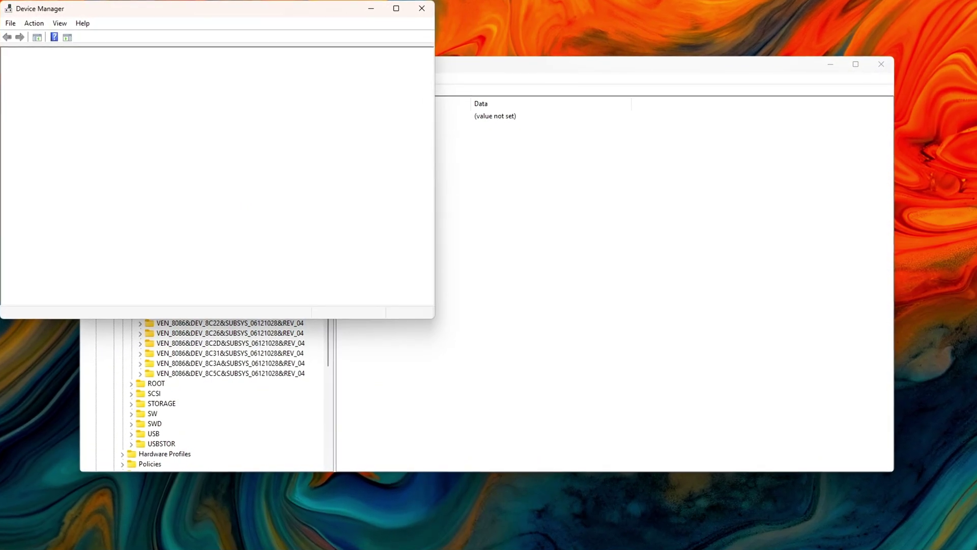
pyautogui.moveTo(333, 16); pyautogui.dragTo(669, 106)
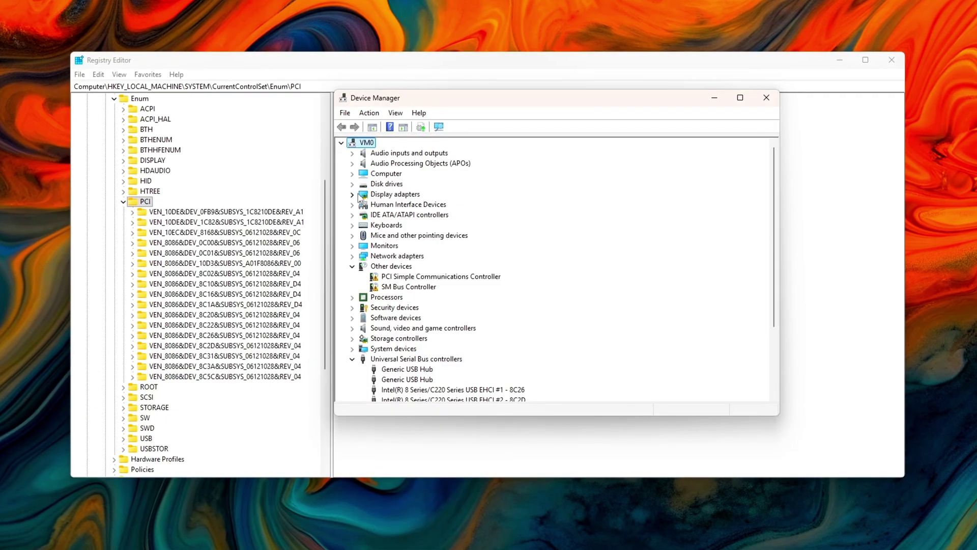
pyautogui.click(351, 194)
pyautogui.click(424, 205)
pyautogui.rightClick(424, 205)
pyautogui.click(441, 271)
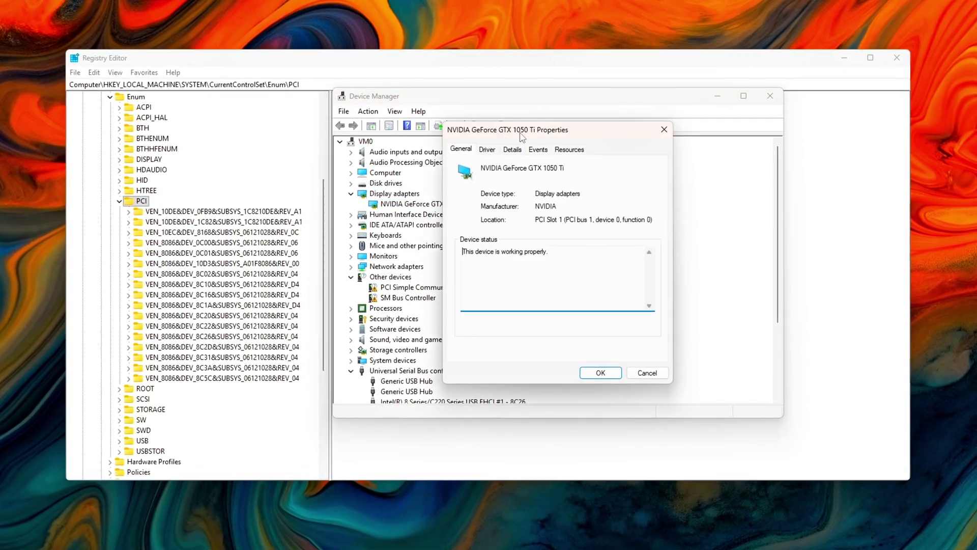
pyautogui.click(501, 141)
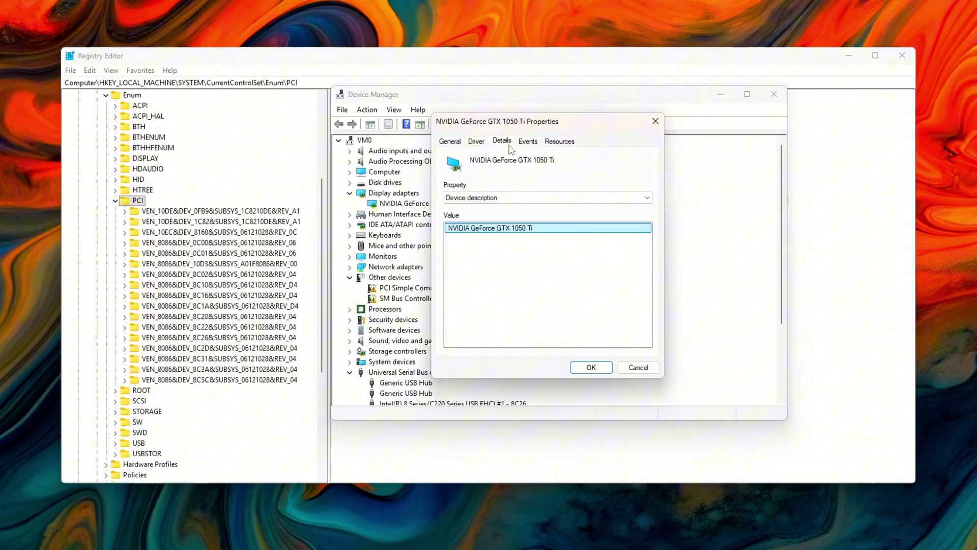
pyautogui.click(519, 196)
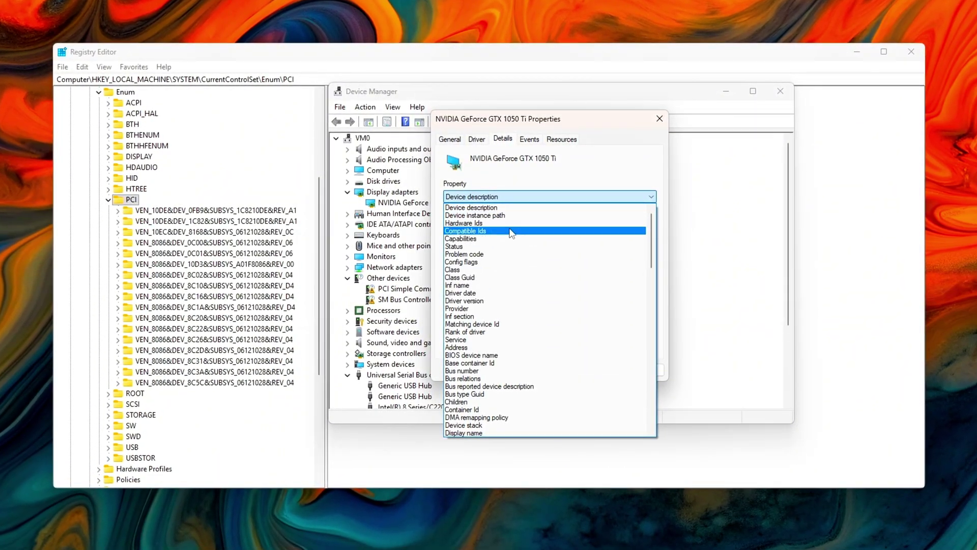
pyautogui.click(509, 223)
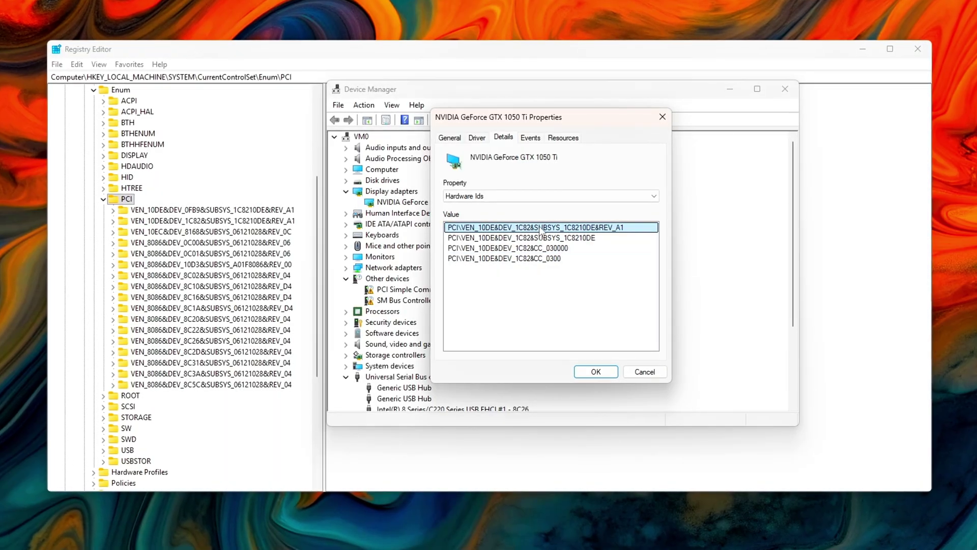
# - Copy the first hardware ID, PCI\VEN_10DE&DEV_1C82&SUBSYS_1C8210DE&REV_A1, and close Device Manager
pyautogui.rightClick(557, 226)
pyautogui.click(571, 233)
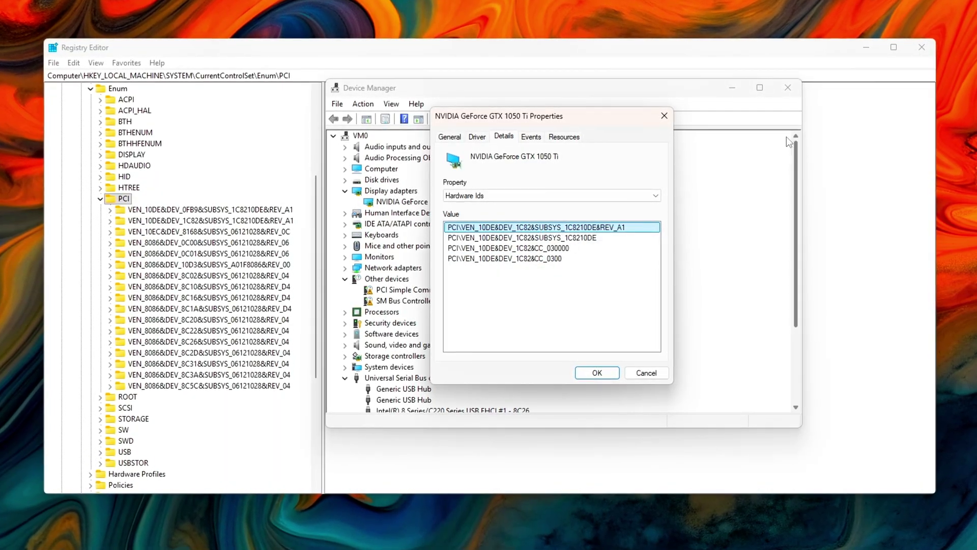
pyautogui.click(664, 115)
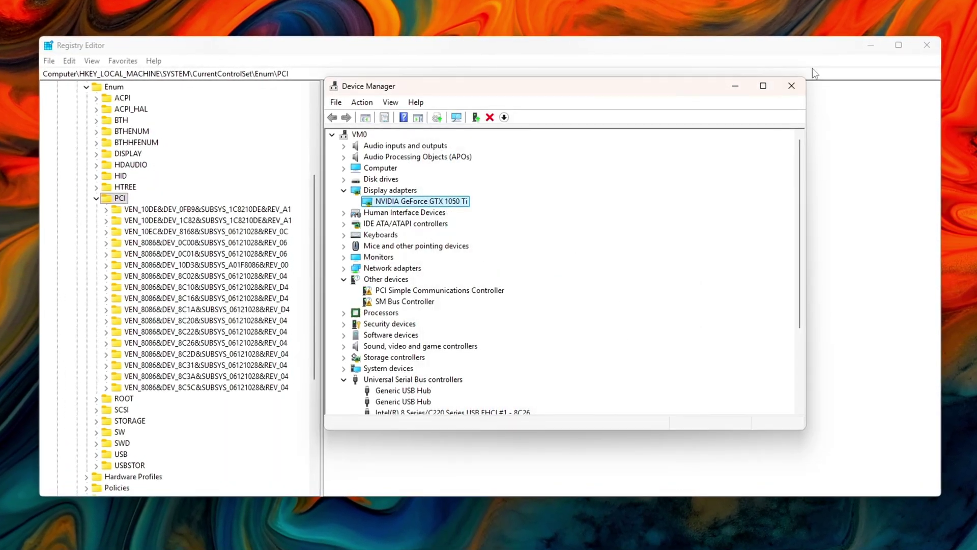
pyautogui.click(791, 86)
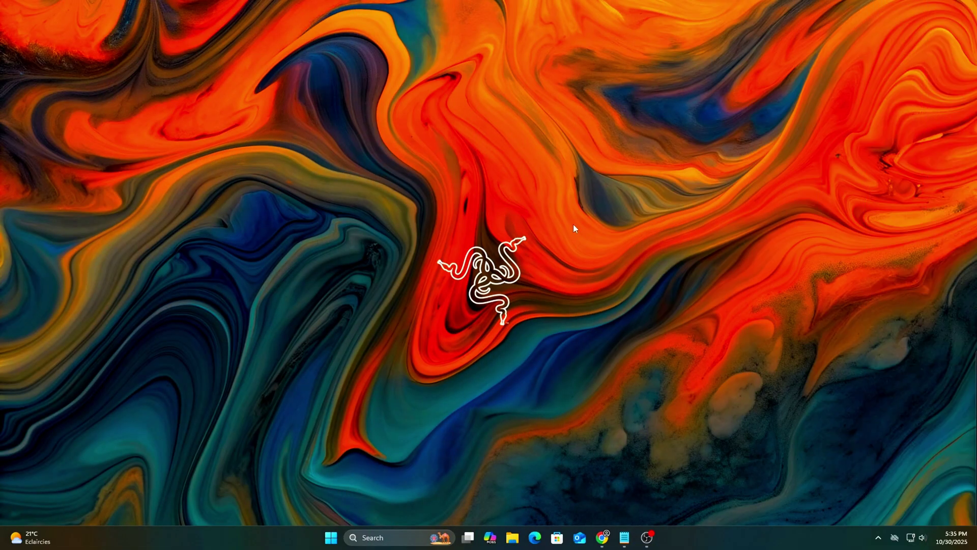
# - Launch Registry Editor by running regedit from the Run box
pyautogui.press('super+r')
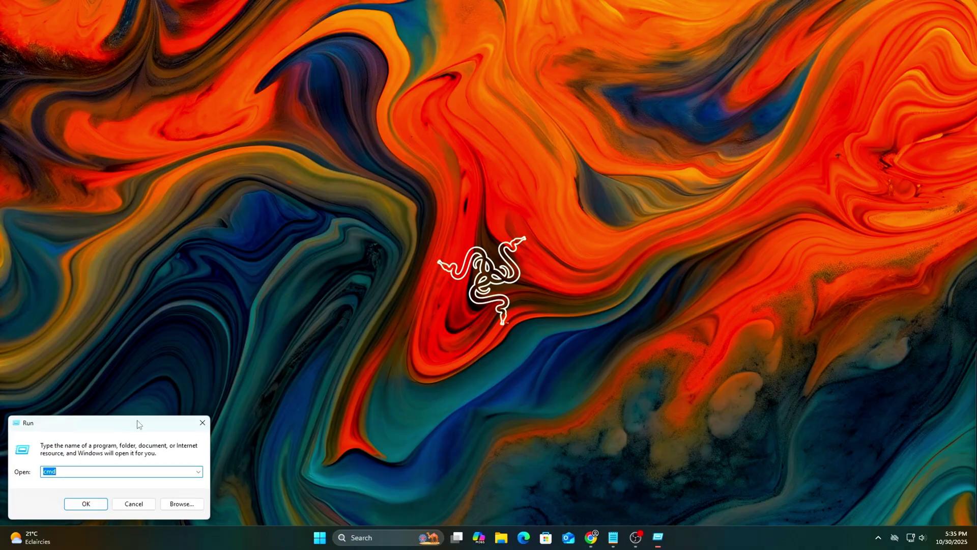
pyautogui.moveTo(135, 421); pyautogui.dragTo(536, 179)
pyautogui.write('regedit')
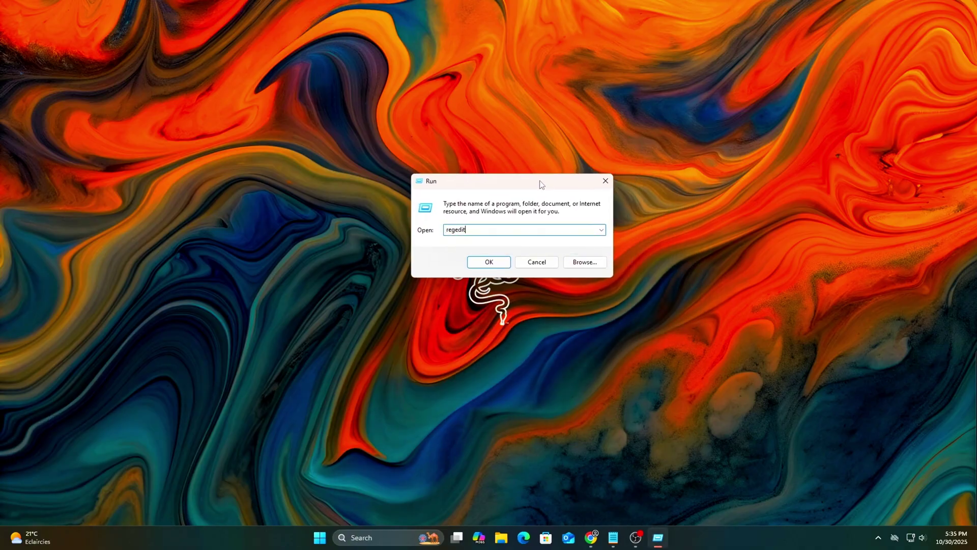
pyautogui.press('Return')
pyautogui.moveTo(594, 75)
pyautogui.mouseDown()
pyautogui.moveTo(563, 104)
pyautogui.moveTo(585, 83)
pyautogui.moveTo(578, 74)
pyautogui.mouseUp()
# - Paste the Enum\PCI key path and collapse the expanded VEN_8086&DEV_10D3 key
pyautogui.click(546, 103)
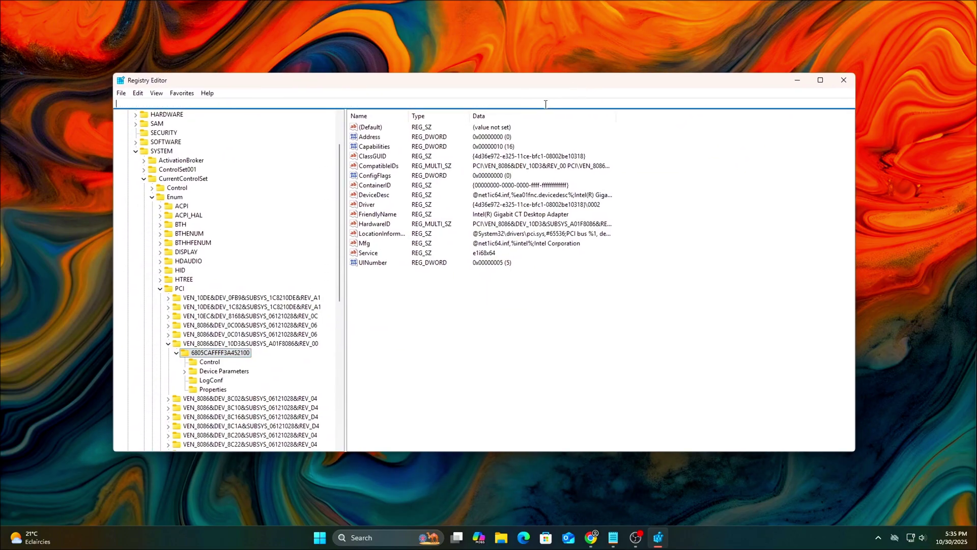
pyautogui.hotkey('ctrl', 'v')
pyautogui.press('Return')
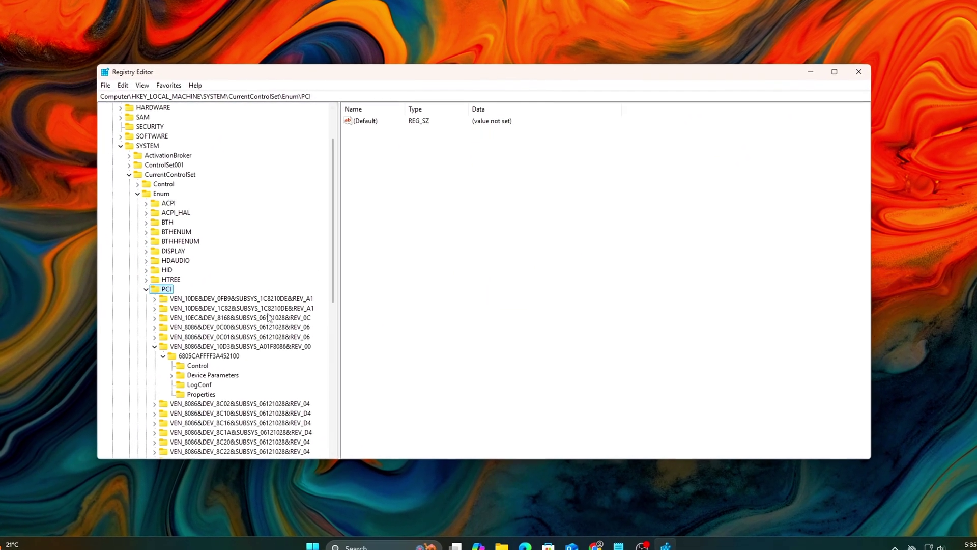
pyautogui.scroll(-3, 254, 254)
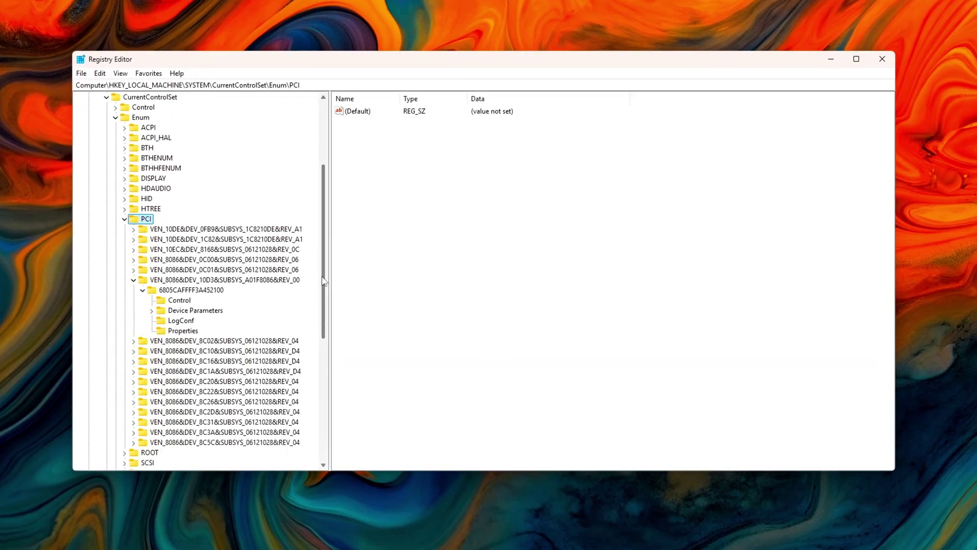
pyautogui.click(144, 260)
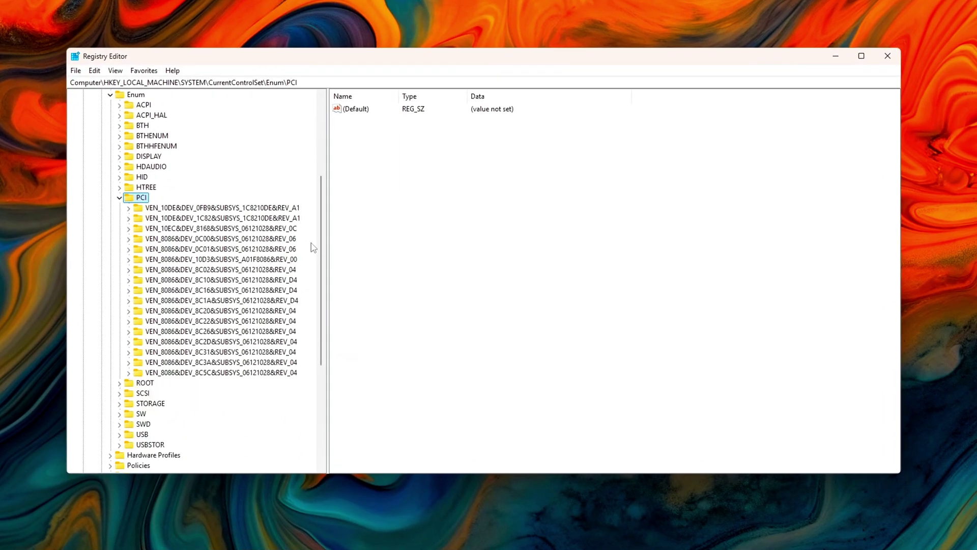
pyautogui.press('super+x')
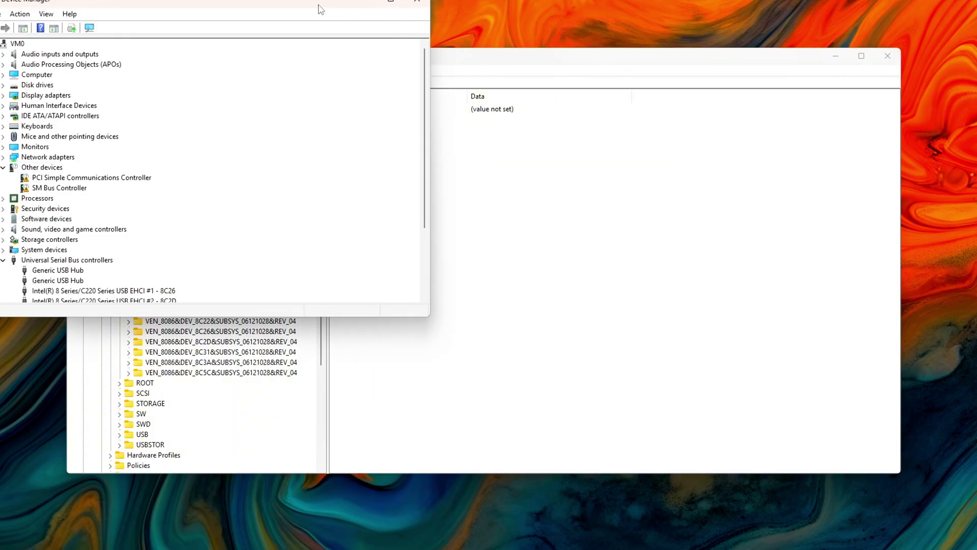
# - Open the NVIDIA GeForce GTX 1050 Ti's properties under Display adapters
pyautogui.moveTo(321, 9); pyautogui.dragTo(664, 100)
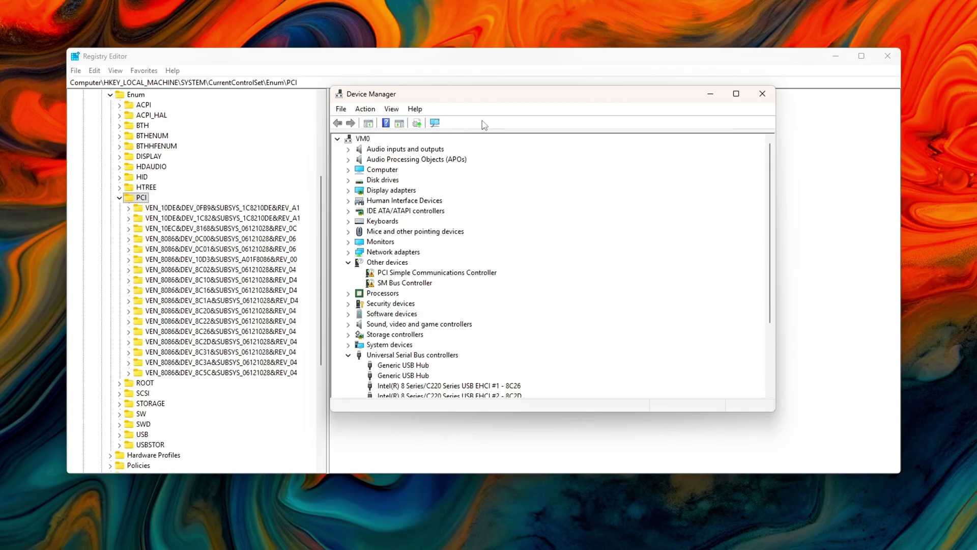
pyautogui.click(349, 190)
pyautogui.click(379, 200)
pyautogui.rightClick(379, 201)
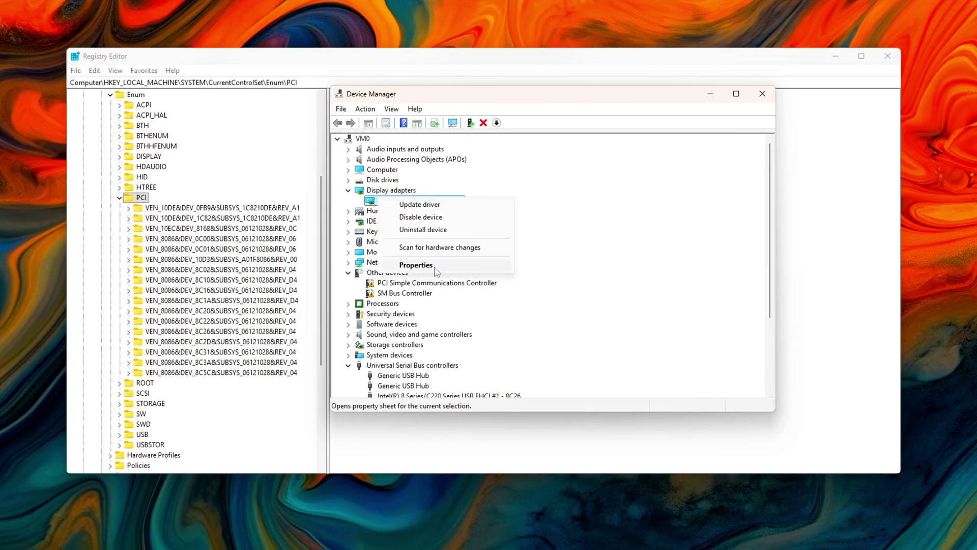
pyautogui.click(407, 265)
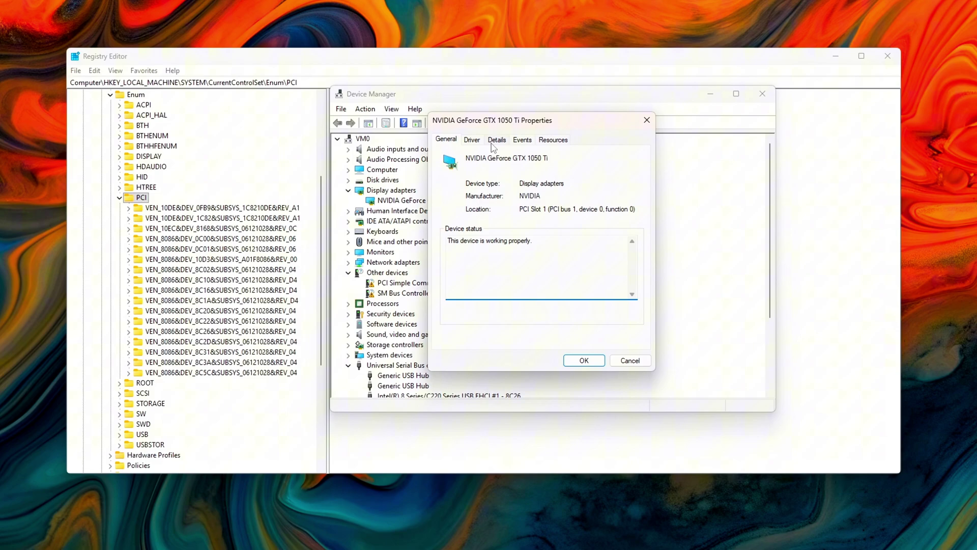
# - Copy the GTX 1050 Ti's first Hardware Ids entry, then close Device Manager
pyautogui.click(497, 140)
pyautogui.click(515, 195)
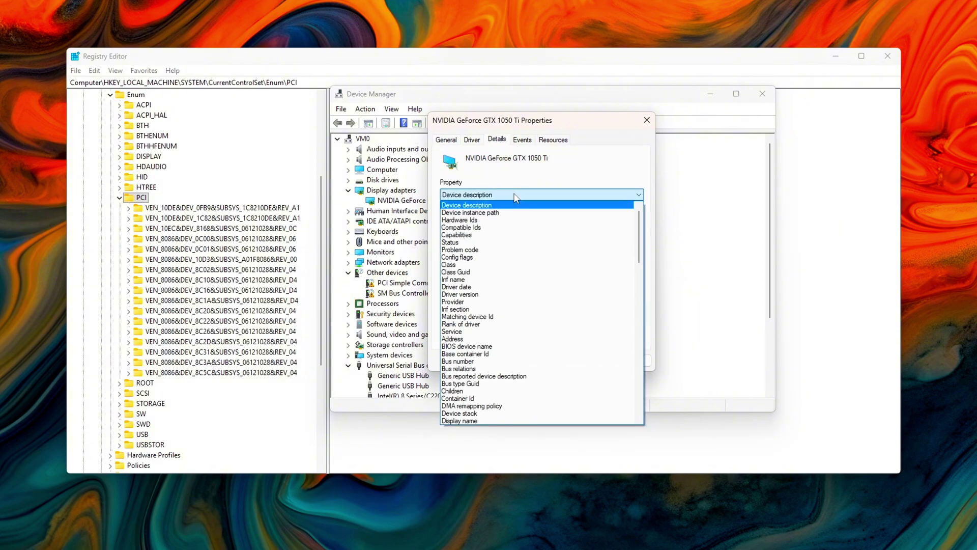
pyautogui.click(509, 220)
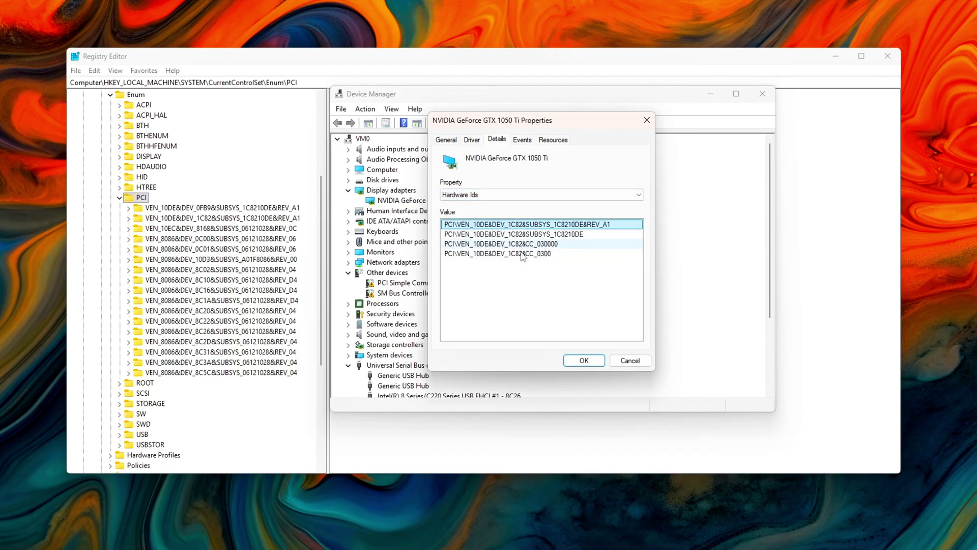
pyautogui.rightClick(533, 227)
pyautogui.click(555, 230)
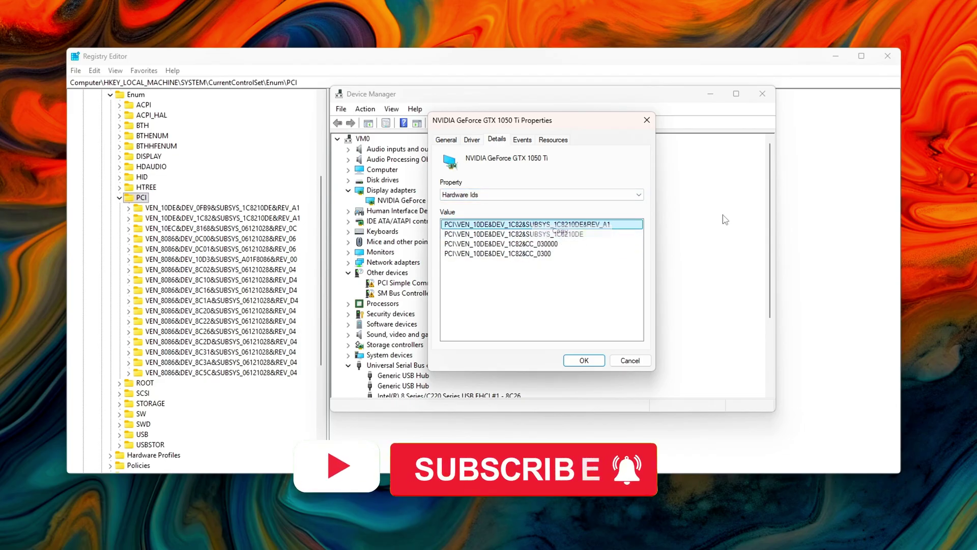
pyautogui.click(583, 360)
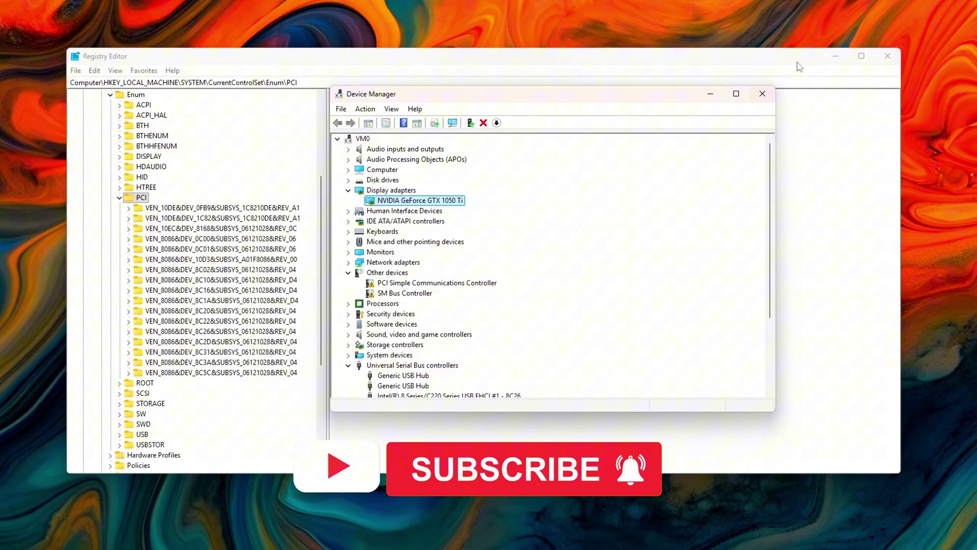
pyautogui.click(762, 93)
# - Search the registry for the copied GTX 1050 Ti hardware ID
pyautogui.hotkey('ctrl', 'f')
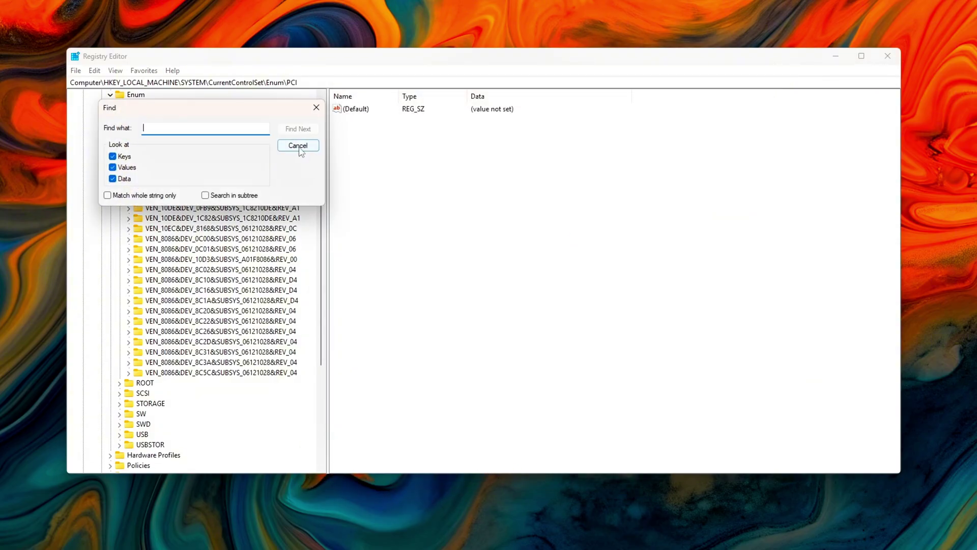
pyautogui.hotkey('ctrl', 'v')
pyautogui.press('Return')
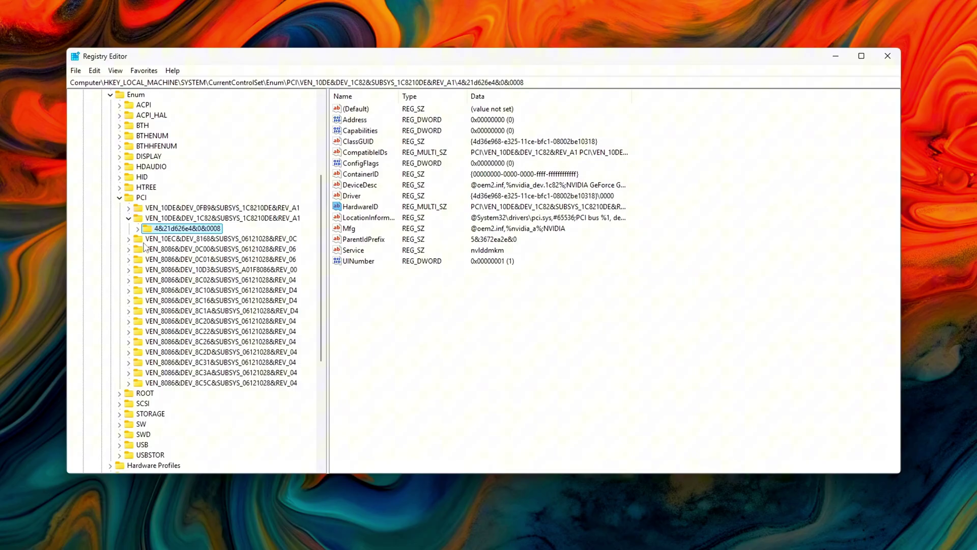
# - Expand the found key's Device Parameters > Interrupt Management and select Affinity Policy
pyautogui.click(138, 228)
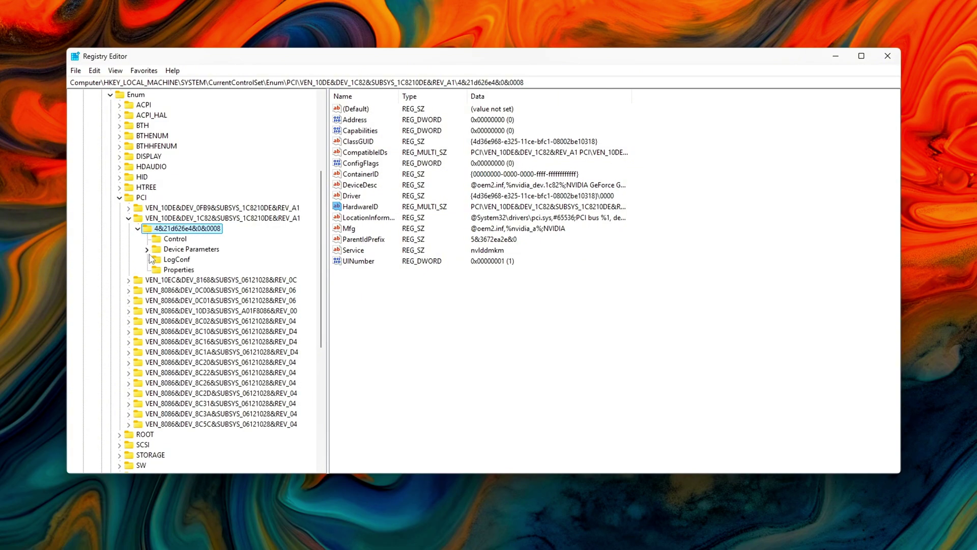
pyautogui.click(148, 249)
pyautogui.click(156, 269)
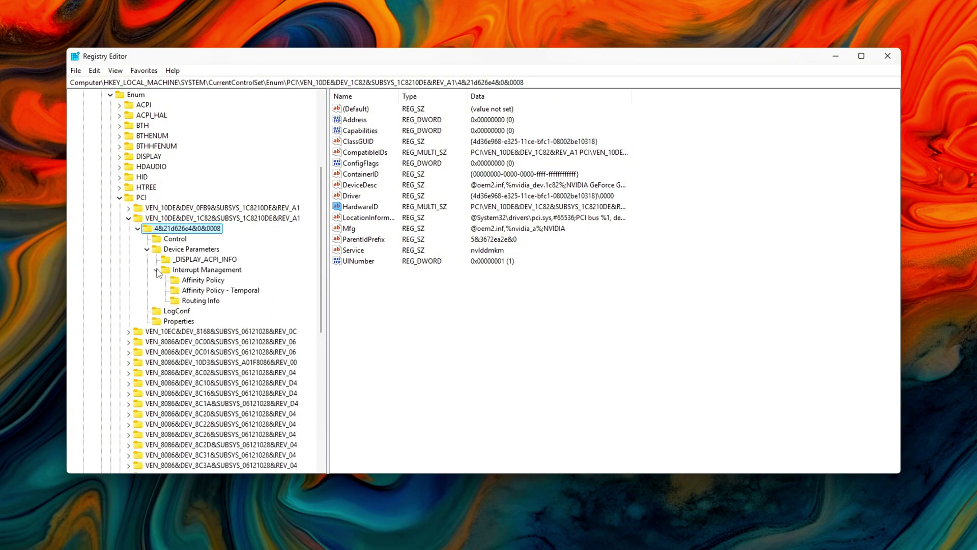
pyautogui.click(177, 272)
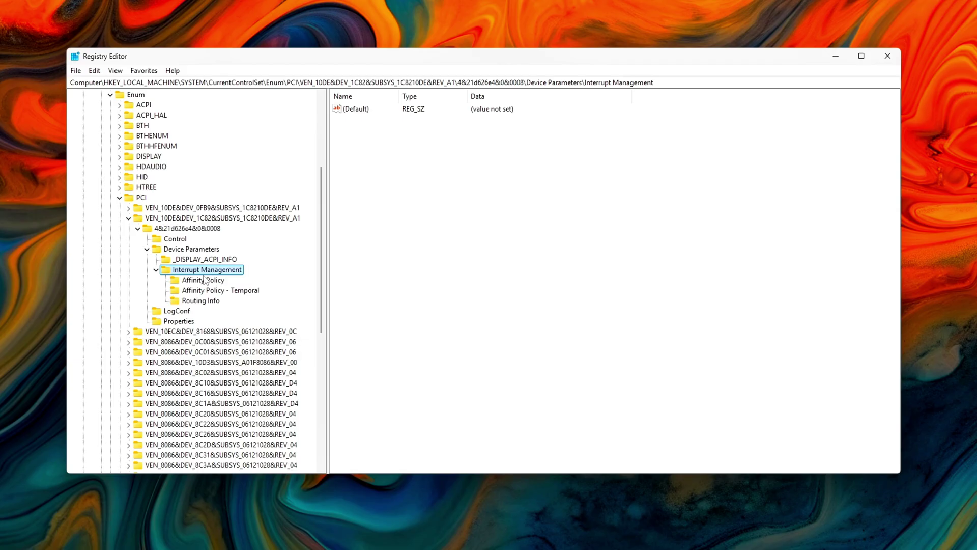
pyautogui.click(211, 289)
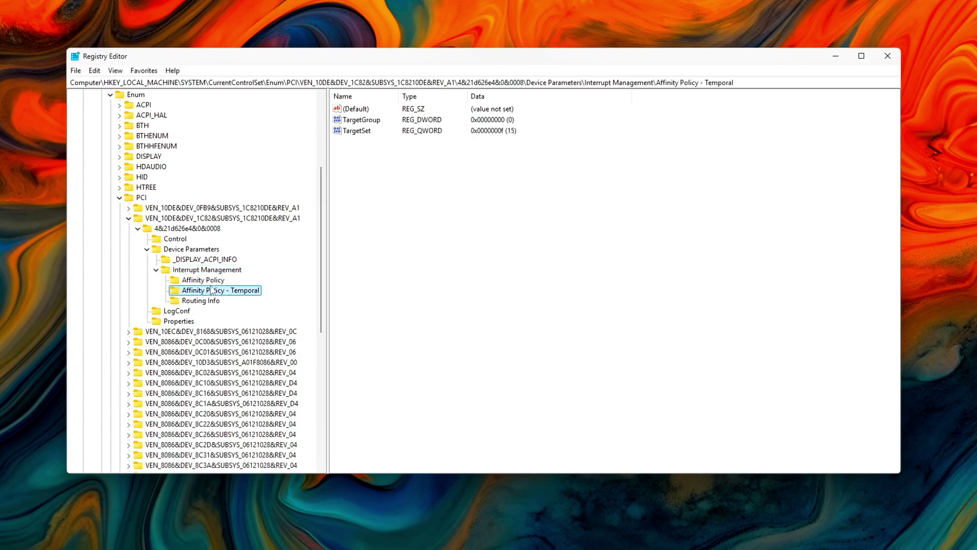
pyautogui.click(206, 281)
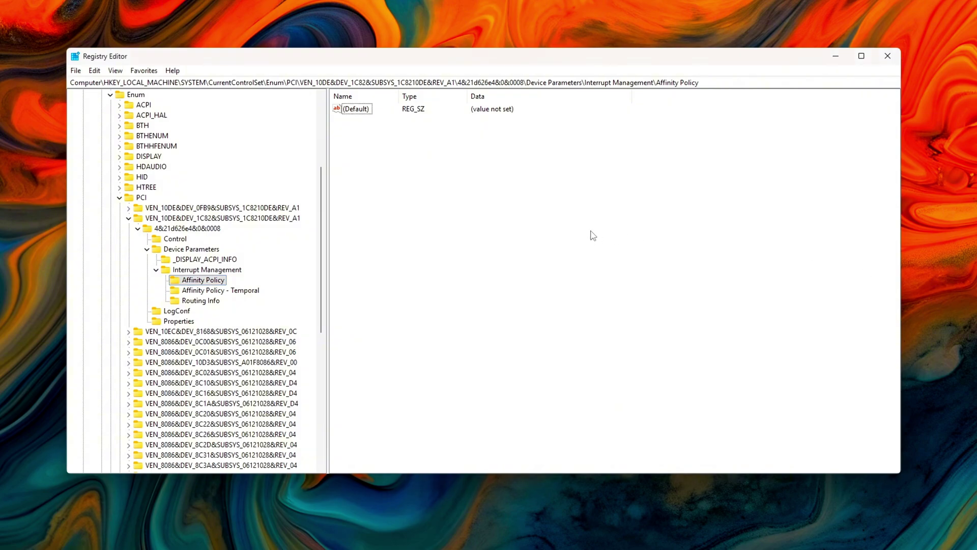
# - Add a DWORD (32-bit) value DevicePolicy with data 3 under Affinity Policy
pyautogui.rightClick(567, 231)
pyautogui.moveTo(585, 242)
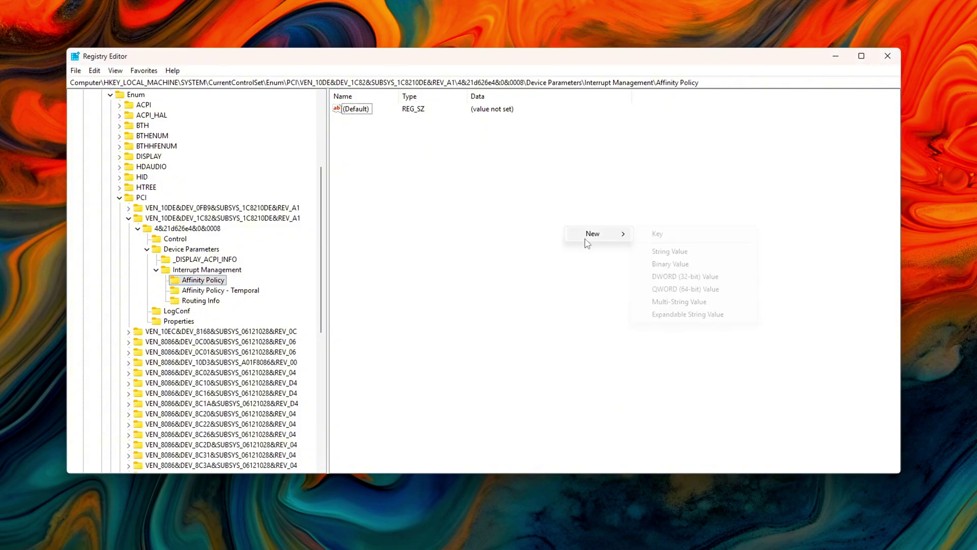
pyautogui.click(714, 279)
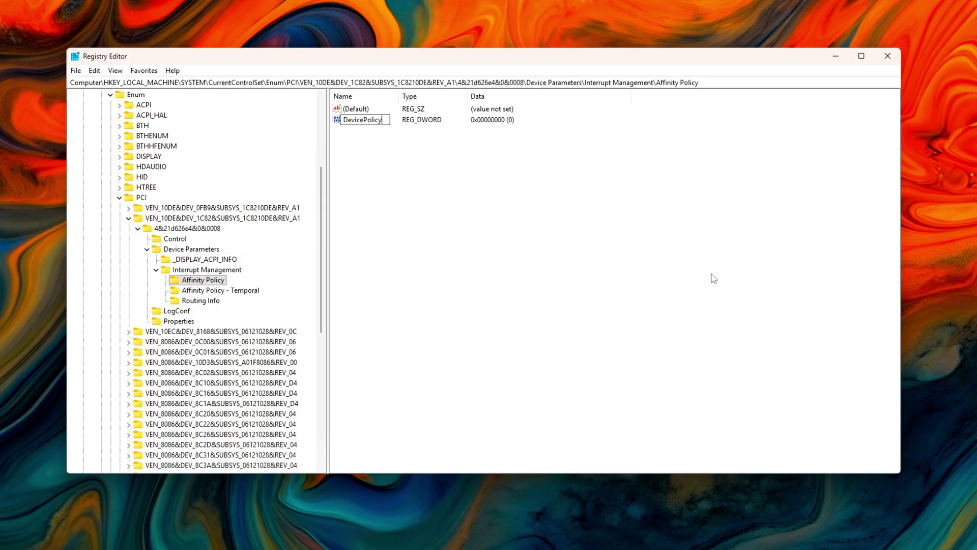
pyautogui.press('Return')
pyautogui.moveTo(240, 109); pyautogui.dragTo(509, 233)
pyautogui.write('3')
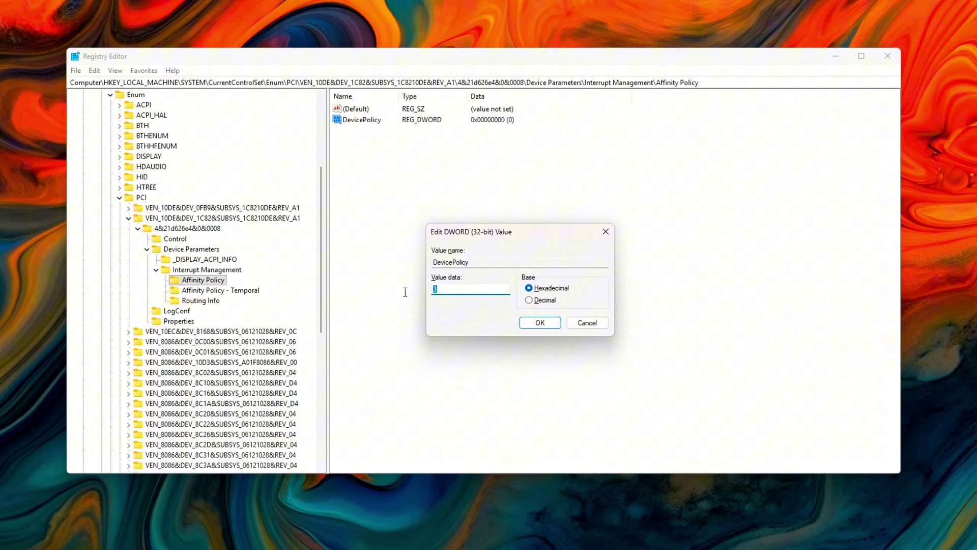
pyautogui.click(556, 323)
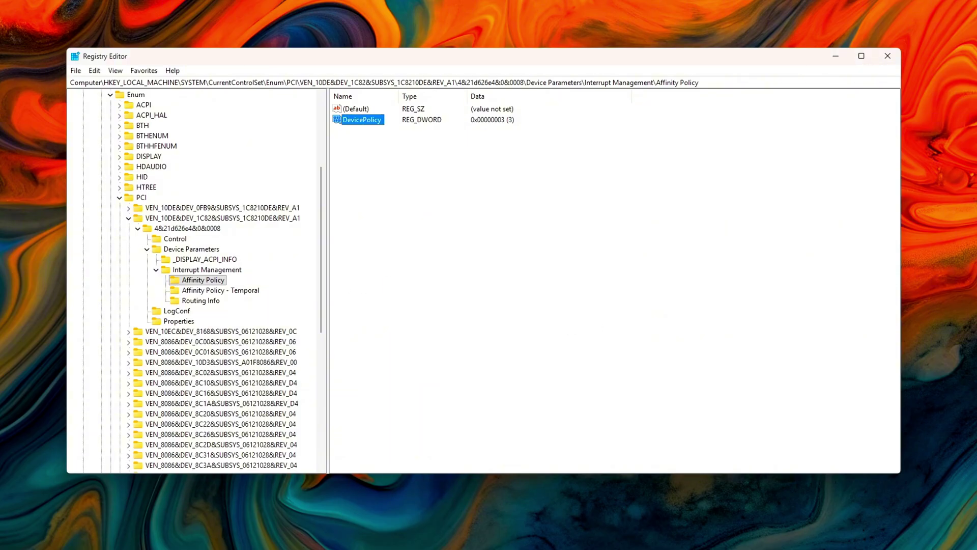
# - Add a DWORD AssignmentSetOverride with hex data 0xC0
pyautogui.rightClick(405, 217)
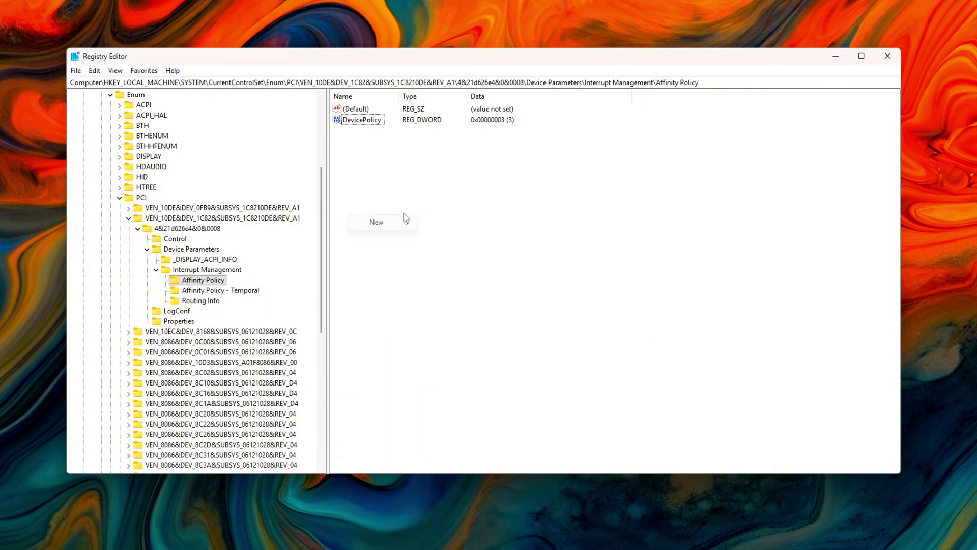
pyautogui.rightClick(404, 228)
pyautogui.moveTo(421, 239)
pyautogui.click(529, 281)
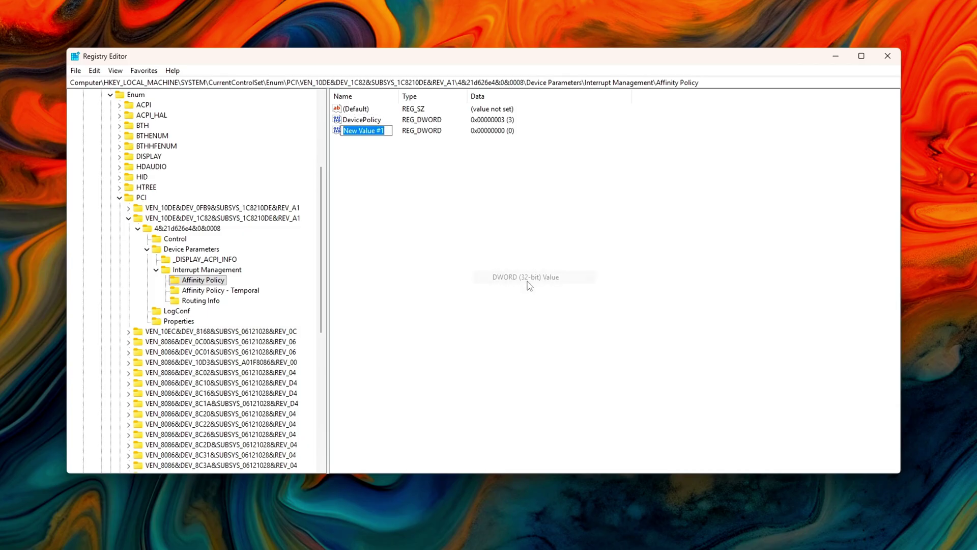
pyautogui.hotkey('ctrl', 'v')
pyautogui.press('Return')
pyautogui.press('Return')
pyautogui.moveTo(229, 105); pyautogui.dragTo(602, 237)
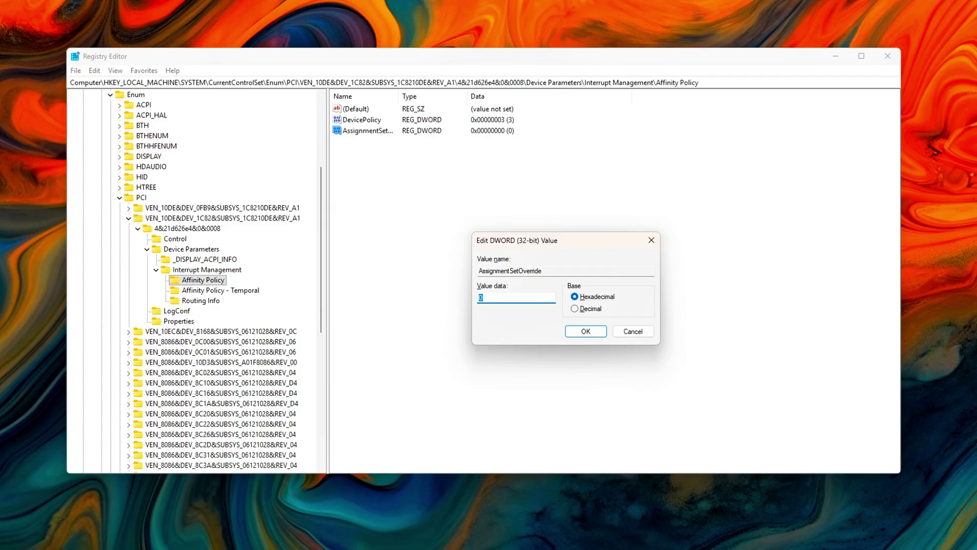
pyautogui.hotkey('alt', 'Tab')
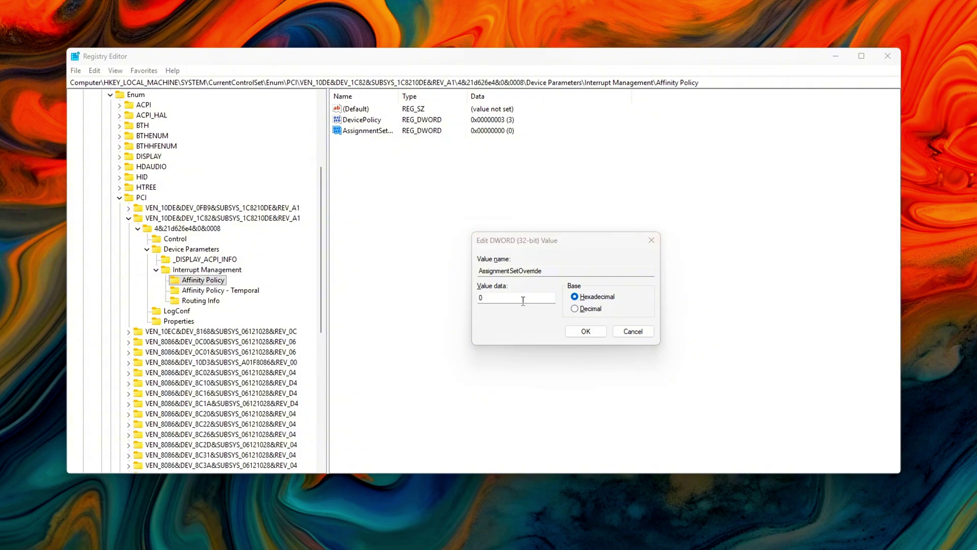
pyautogui.hotkey('alt', 'Tab')
pyautogui.hotkey('ctrl', 'v')
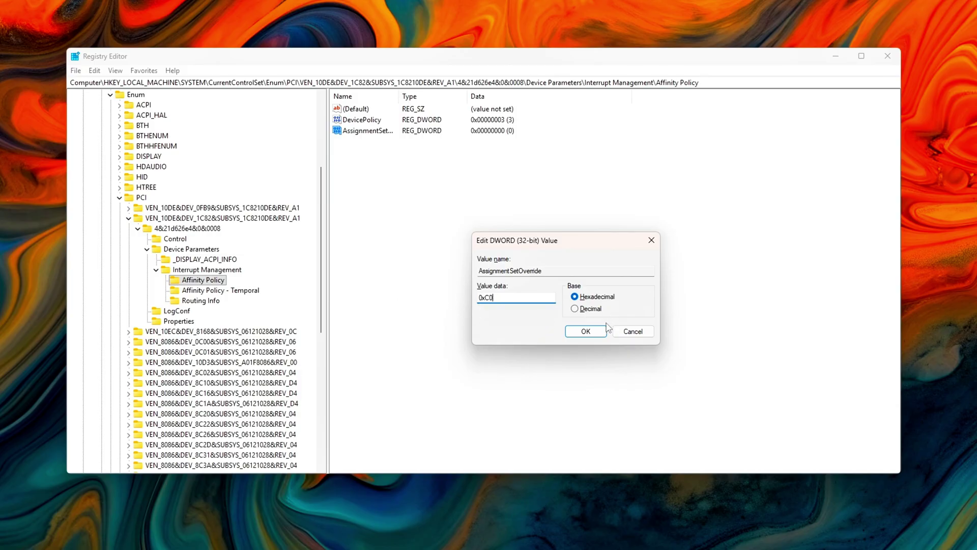
pyautogui.click(587, 331)
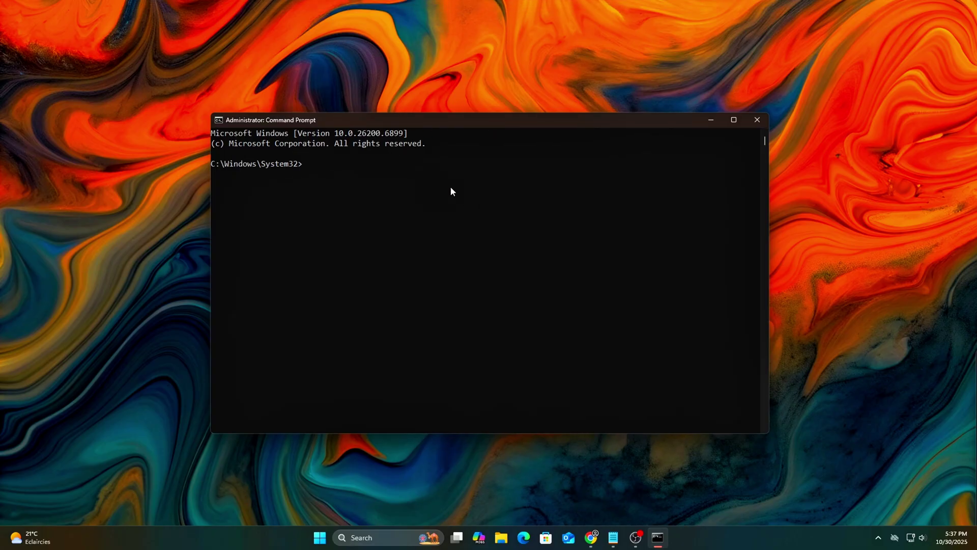
# - Run the pasted IRQ8Priority, LargeSystemCache and CsEnabled registry commands
pyautogui.hotkey('ctrl', 'v')
pyautogui.press('Return')
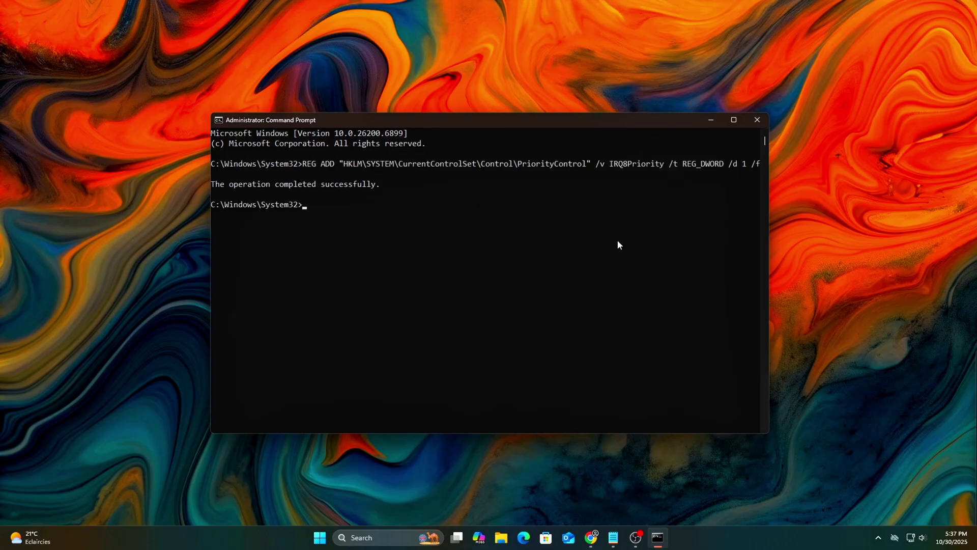
pyautogui.hotkey('alt', 'Tab')
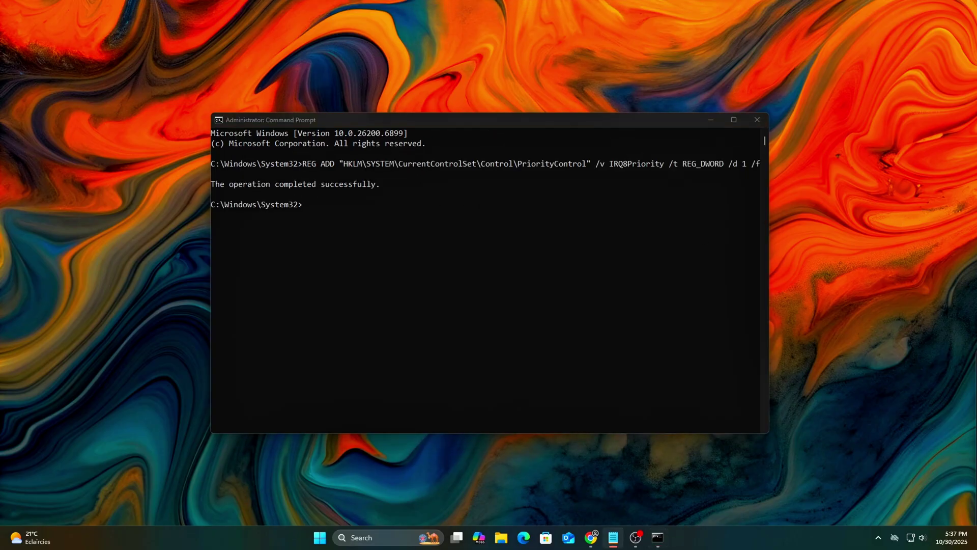
pyautogui.hotkey('alt', 'Tab')
pyautogui.write('REG ADD "HKLM\\SYSTEM\\CurrentControlSet\\Control\\Session Manager\\Memory Management" /v LargeSystemCache /t REG_DWORD /d 0 /f')
pyautogui.press('Return')
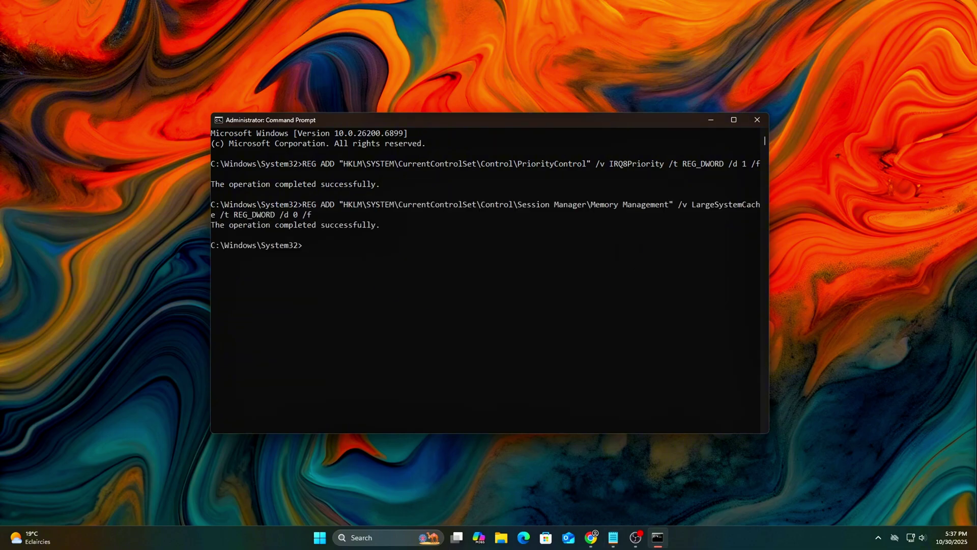
pyautogui.hotkey('alt', 'Tab')
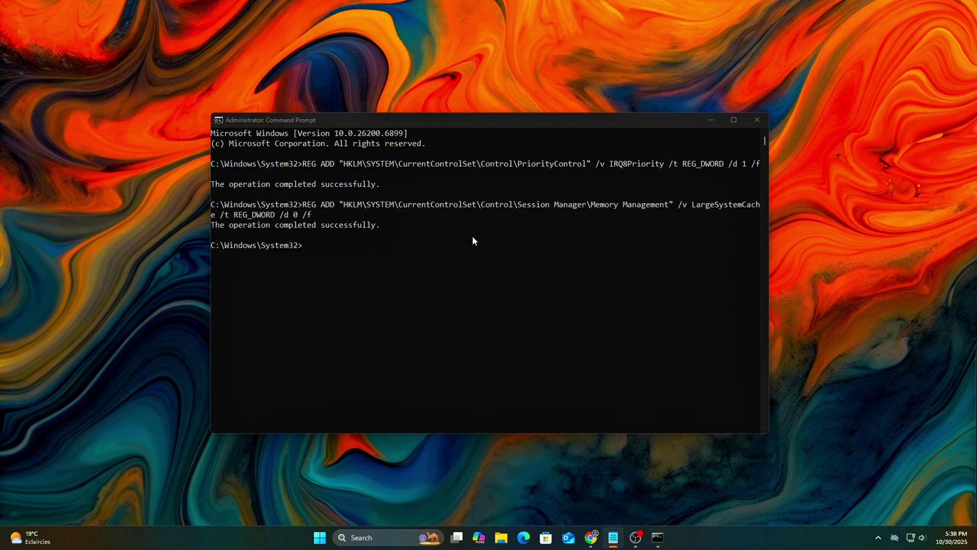
pyautogui.hotkey('alt', 'Tab')
pyautogui.write('REG ADD "HKLM\\SYSTEM\\CurrentControlSet\\Control\\Power" /v CsEnabled /t REG_DWORD /d 0 /f')
pyautogui.press('Return')
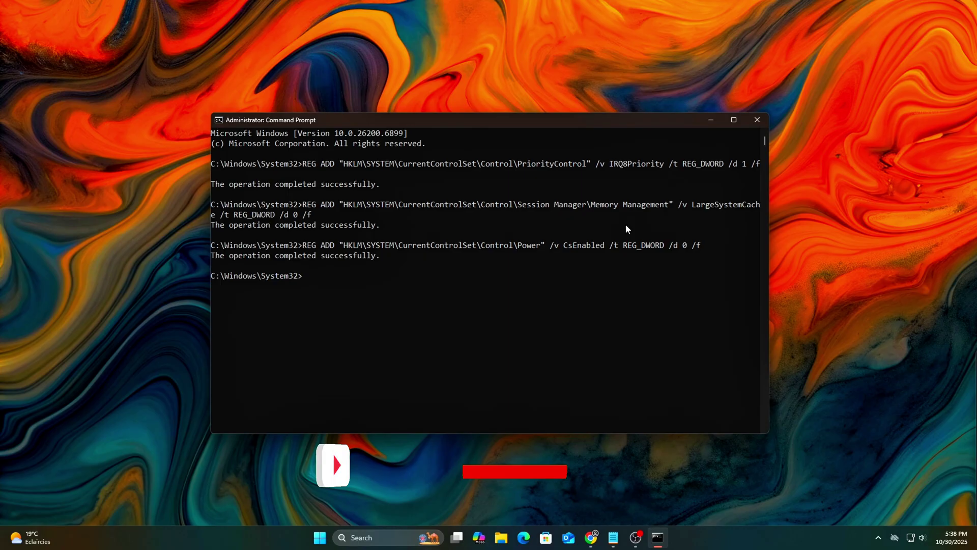
# - Run the powercfg IDLEDISABLE command, clear the console, then delete IRQ8Priority with REG DELETE
pyautogui.hotkey('alt', 'Tab')
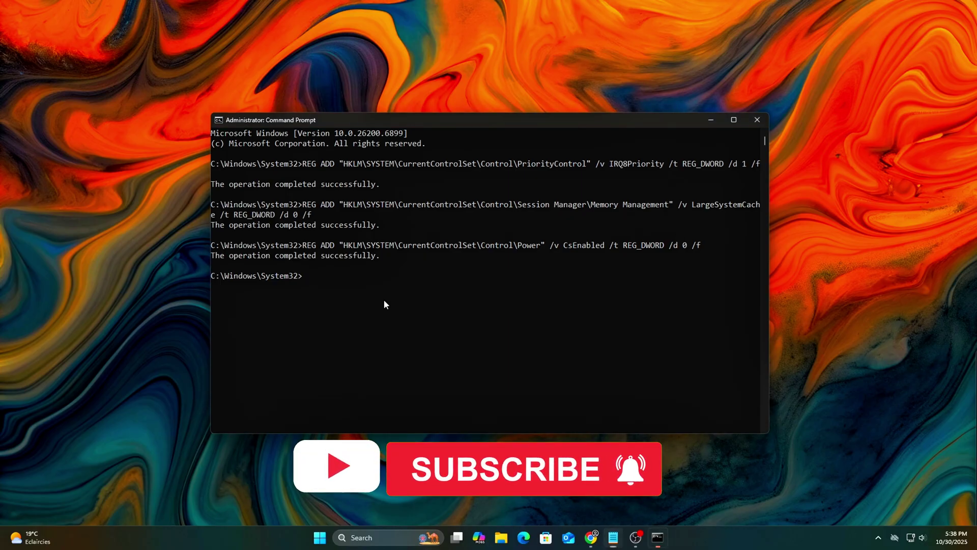
pyautogui.click(377, 289)
pyautogui.write('powercfg -setacvalueindex SCHEME_CURRENT SUB_PROCESSOR IDLEDISABLE 1')
pyautogui.press('Return')
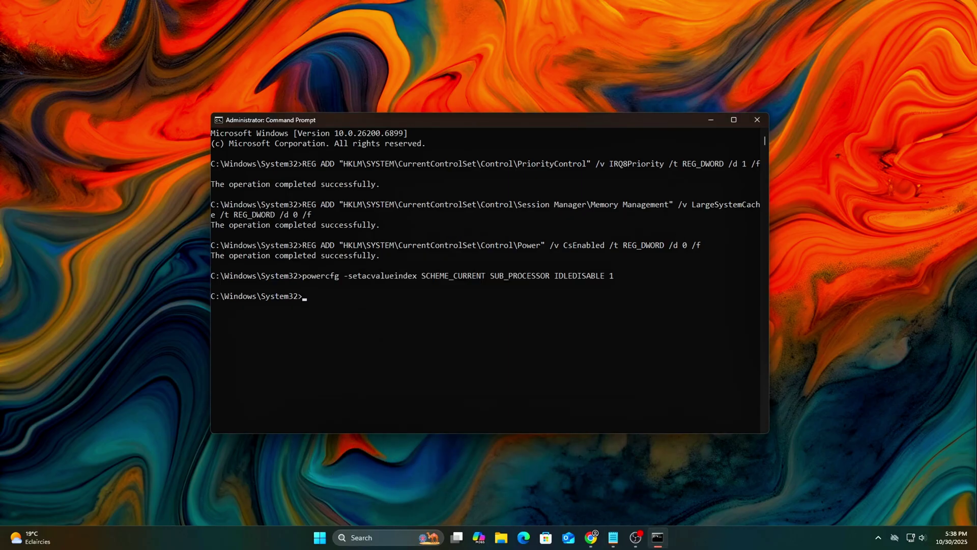
pyautogui.hotkey('alt', 'Tab')
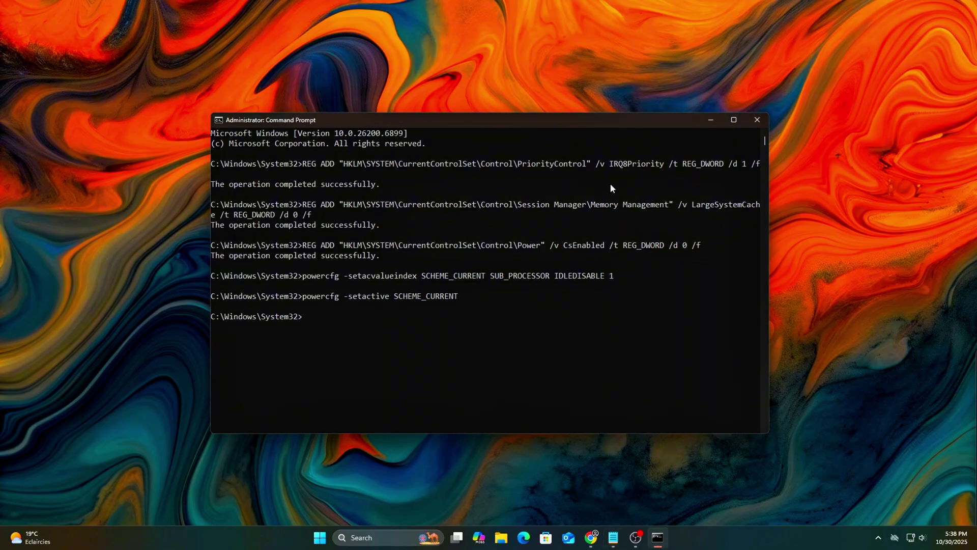
pyautogui.moveTo(597, 121)
pyautogui.mouseDown()
pyautogui.moveTo(604, 118)
pyautogui.moveTo(582, 120)
pyautogui.moveTo(600, 122)
pyautogui.mouseUp()
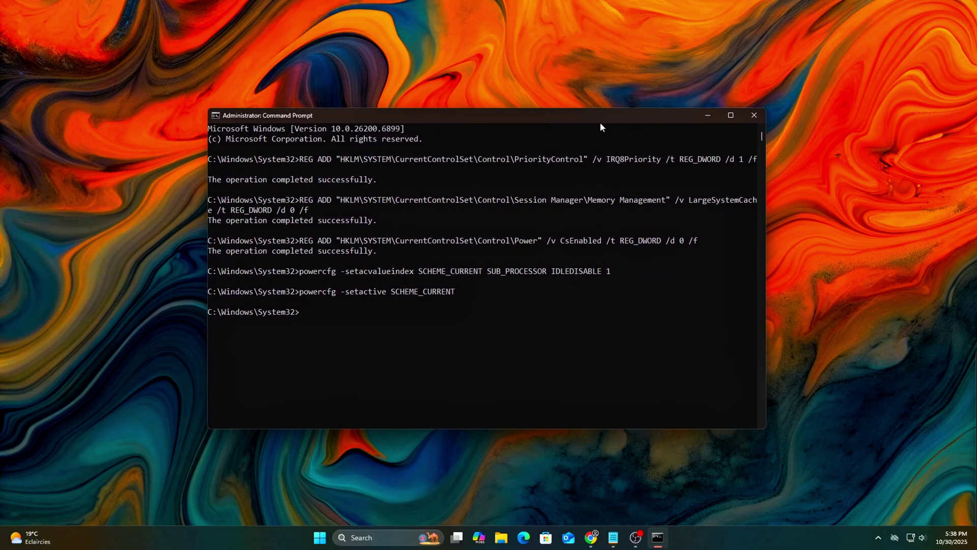
pyautogui.write('ls')
pyautogui.press('Return')
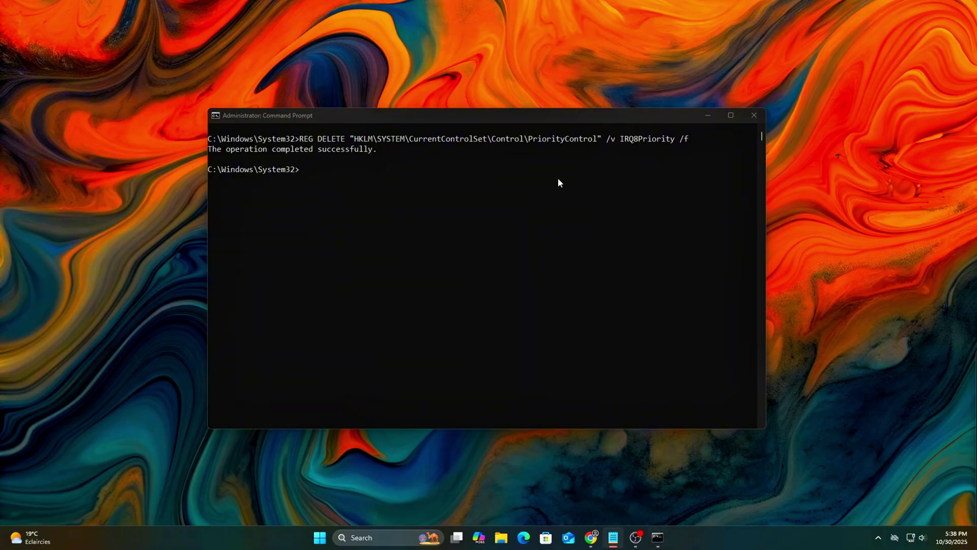
pyautogui.write('REG ADD "HKLM\\SYSTEM\\CurrentControlSet\\Control\\Power" /v CsEnabled /t REG_DWORD /d 1 /f')
pyautogui.press('Return')
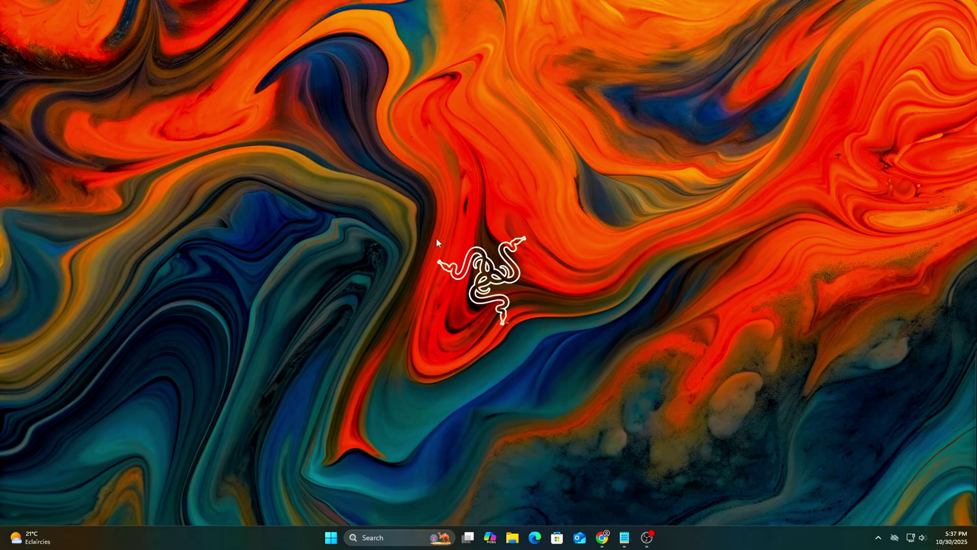
# - Search for cmd and launch Command Prompt as administrator
pyautogui.press('super+r')
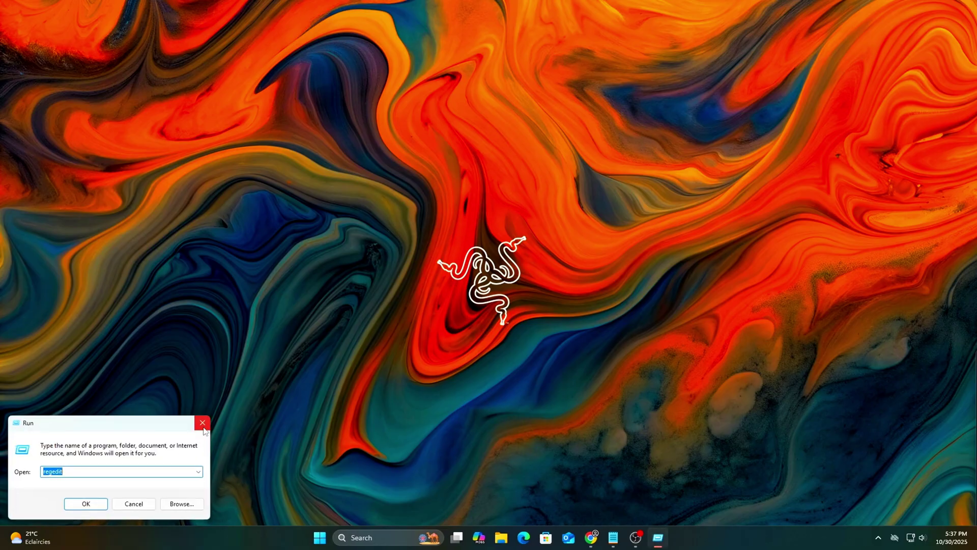
pyautogui.click(202, 423)
pyautogui.press('super+s')
pyautogui.write('steam')
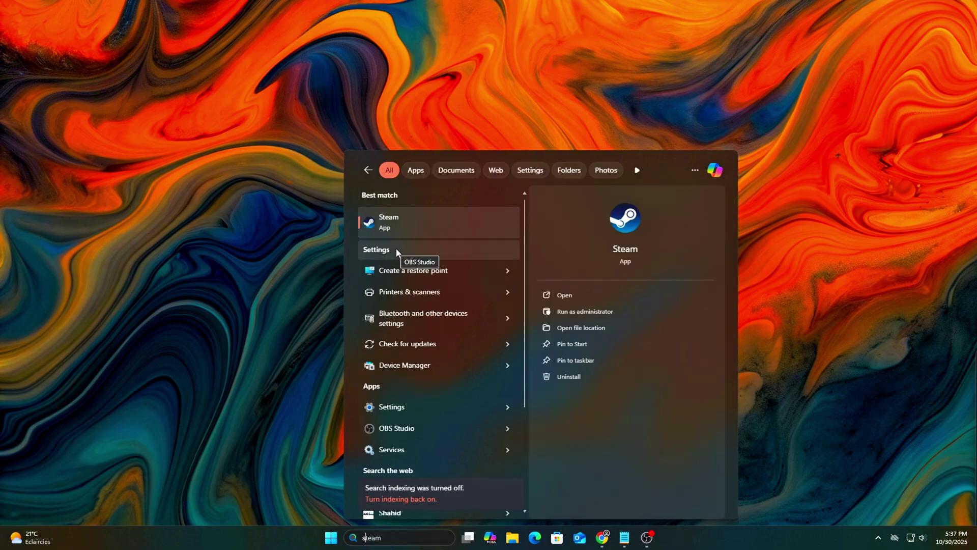
pyautogui.hotkey('ctrl', 'a')
pyautogui.press('BackSpace')
pyautogui.write('cmd')
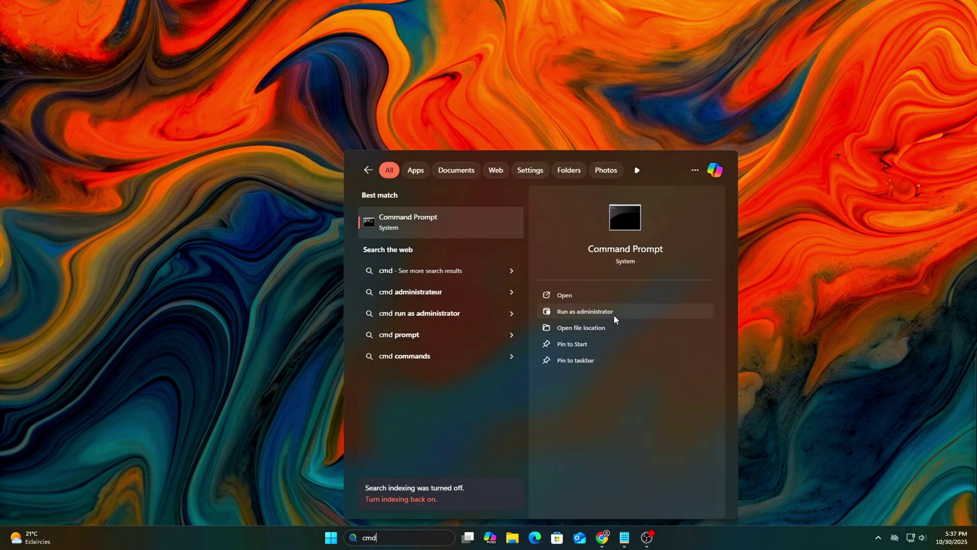
pyautogui.click(614, 312)
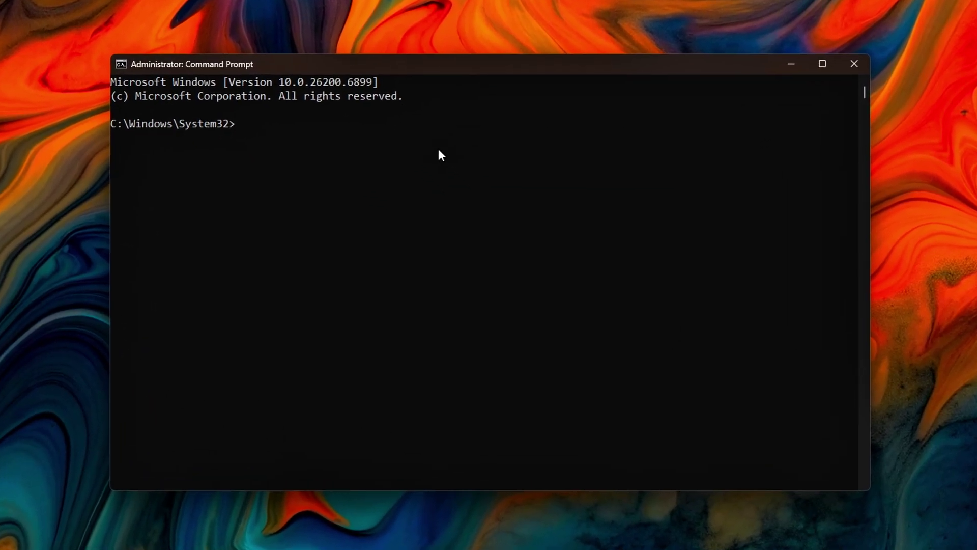
# - Run REG ADD for IRQ8Priority 1, LargeSystemCache 0, CsEnabled 0, then powercfg IDLEDISABLE
pyautogui.write('REG ADD "HKLM\\SYSTEM\\CurrentControlSet\\Control\\PriorityControl" /v IRQ8Priority /t REG_DWORD /d 1 /f')
pyautogui.press('Return')
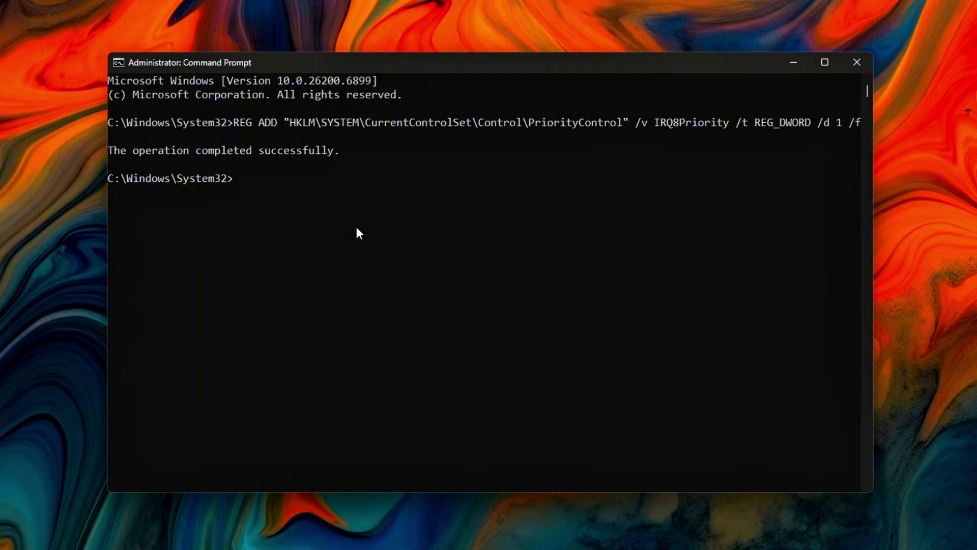
pyautogui.click(345, 235)
pyautogui.write('REG ADD "HKLM\\SYSTEM\\CurrentControlSet\\Control\\Session Manager\\Memory Management" /v LargeSystemCache /t REG_DWORD /d 0 /f')
pyautogui.press('Return')
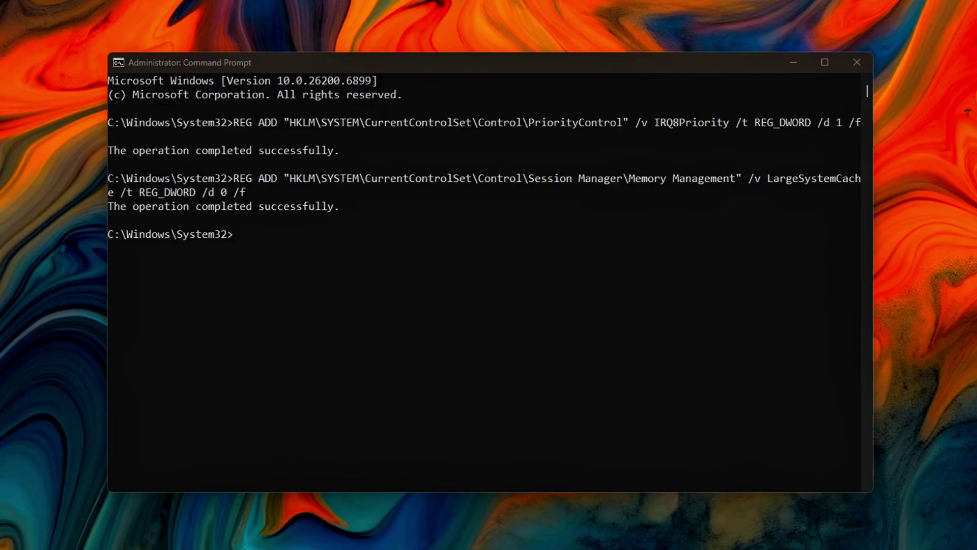
pyautogui.click(356, 265)
pyautogui.write('REG ADD "HKLM\\SYSTEM\\CurrentControlSet\\Control\\Power" /v CsEnabled /t REG_DWORD /d 0 /f')
pyautogui.press('Return')
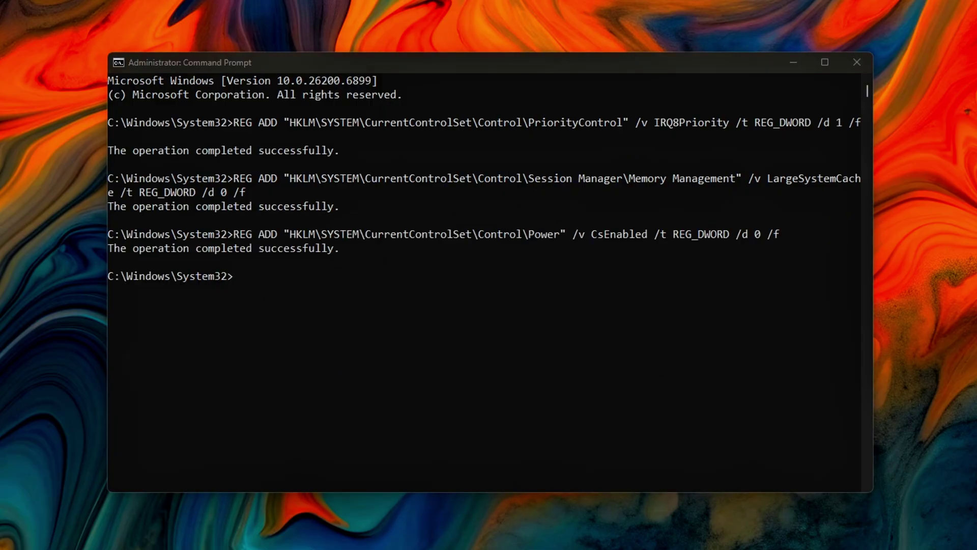
pyautogui.click(338, 300)
pyautogui.write('powercfg -setacvalueindex SCHEME_CURRENT SUB_PROCESSOR IDLEDISABLE 1')
pyautogui.press('Return')
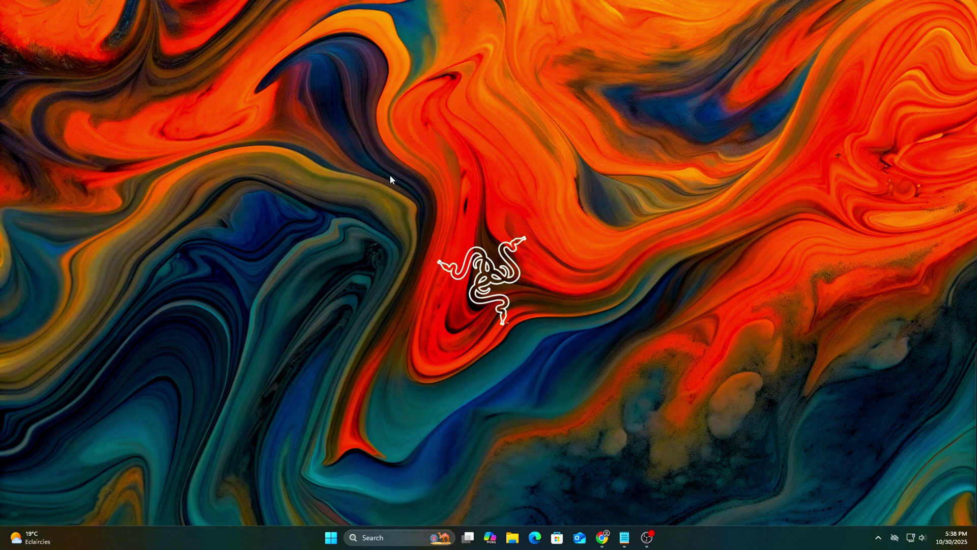
# - Launch Registry Editor via regedit and go to the Services\irqbalance key
pyautogui.press('super+r')
pyautogui.moveTo(141, 421); pyautogui.dragTo(513, 205)
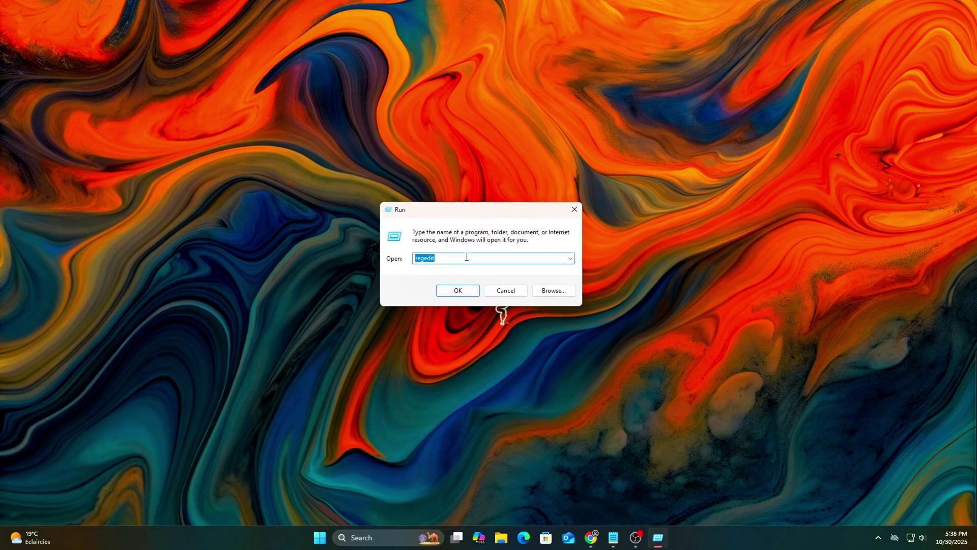
pyautogui.click(458, 291)
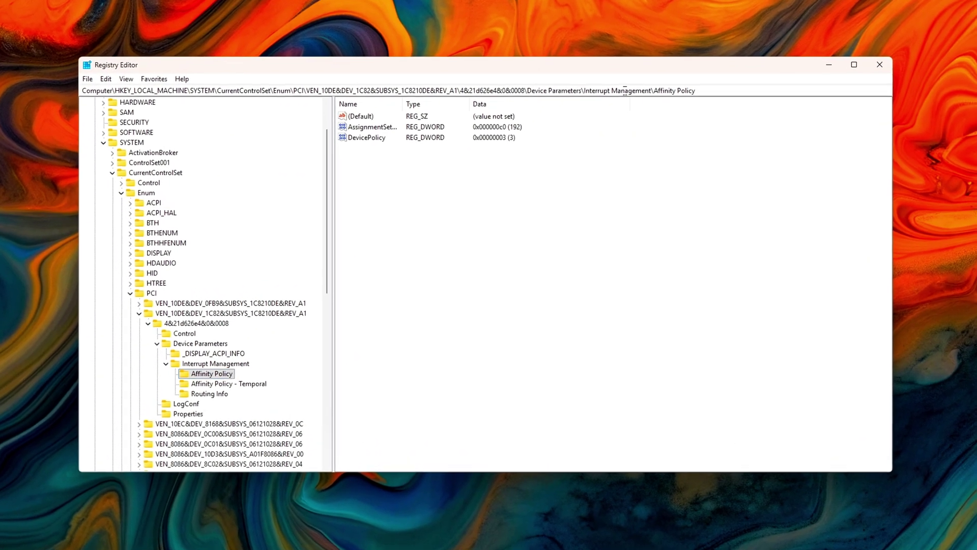
pyautogui.click(609, 105)
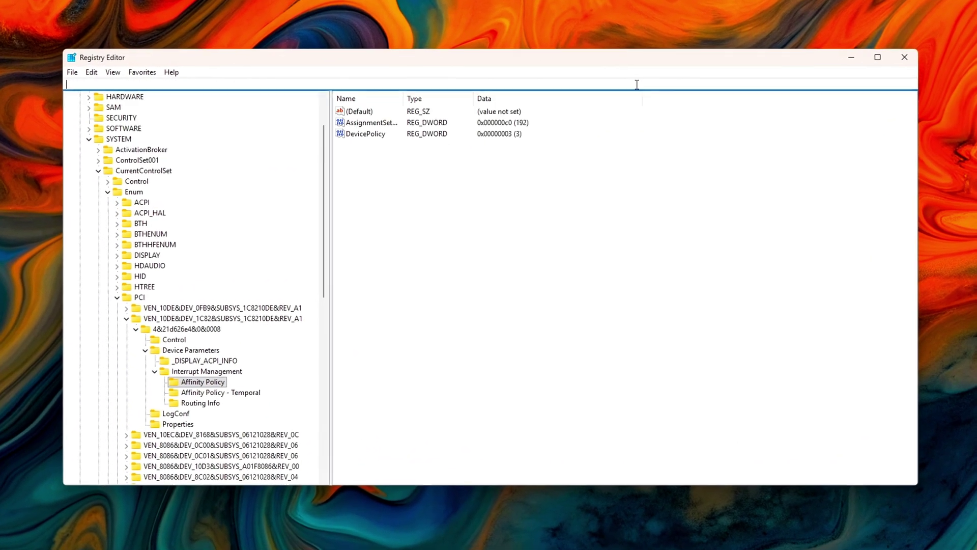
pyautogui.write('HKEY_LOCAL_MACHINE\\SYSTEM\\CurrentControlSet\\Services\\irqbalance')
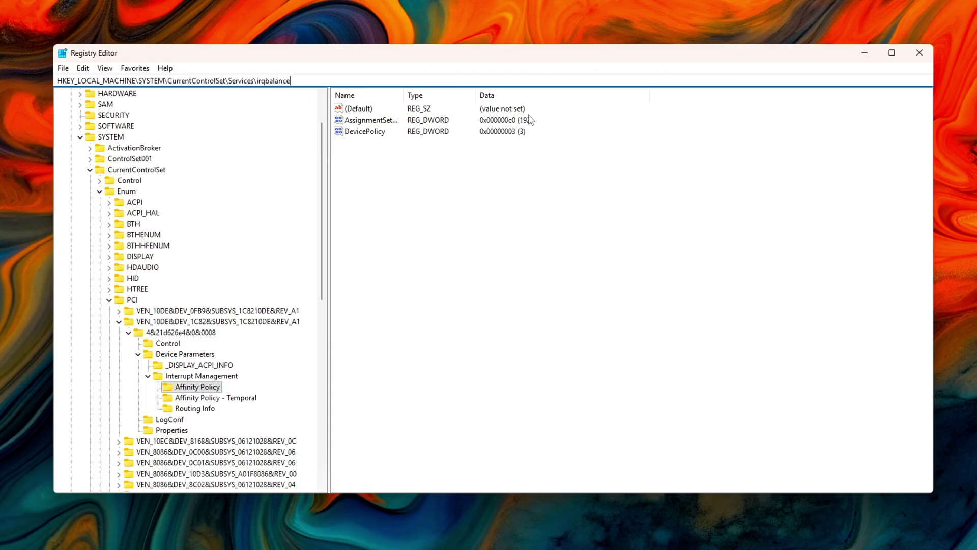
pyautogui.press('Return')
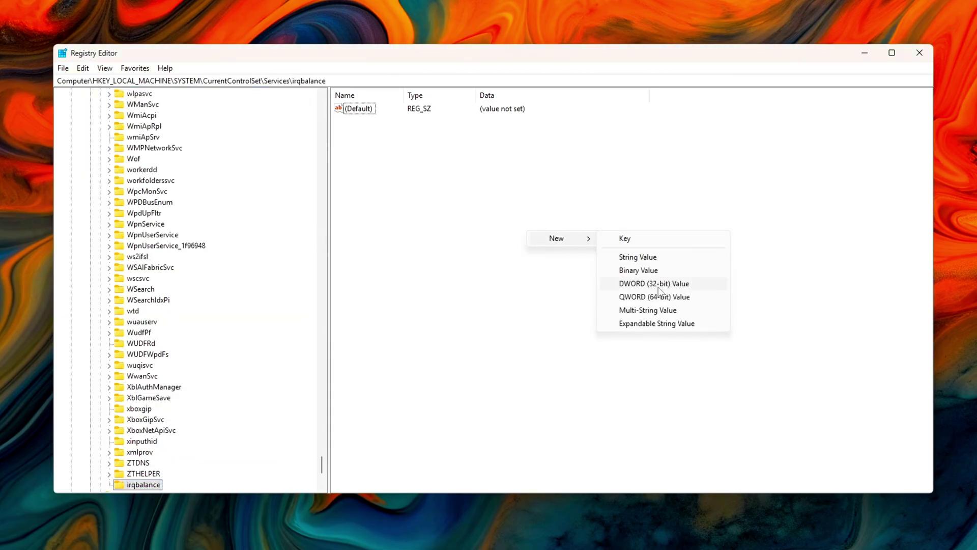
# - Set the new EnableBalancing DWORD's data to 0
pyautogui.press('Return')
pyautogui.press('Return')
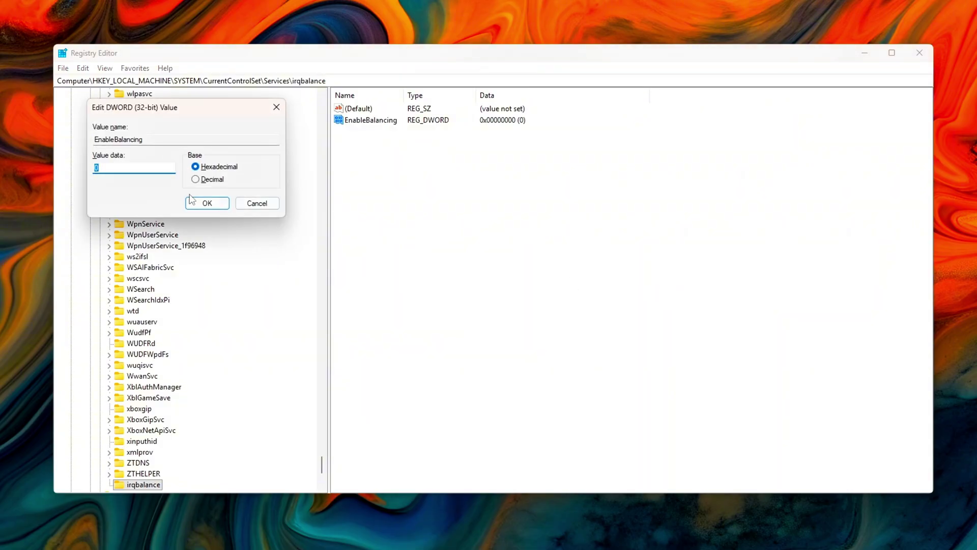
pyautogui.moveTo(195, 121); pyautogui.dragTo(612, 238)
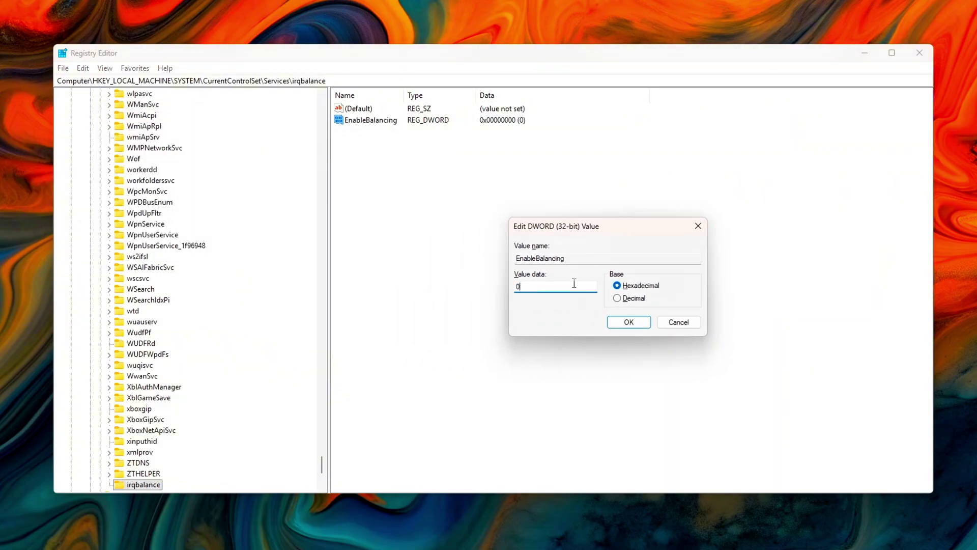
pyautogui.click(631, 323)
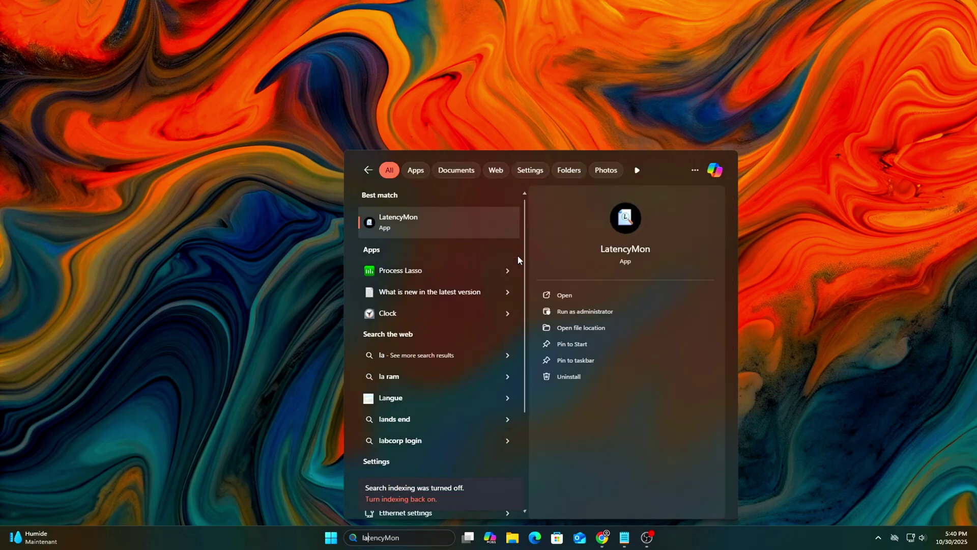
# - Open LatencyMon from search and start its latency analysis
pyautogui.press('Return')
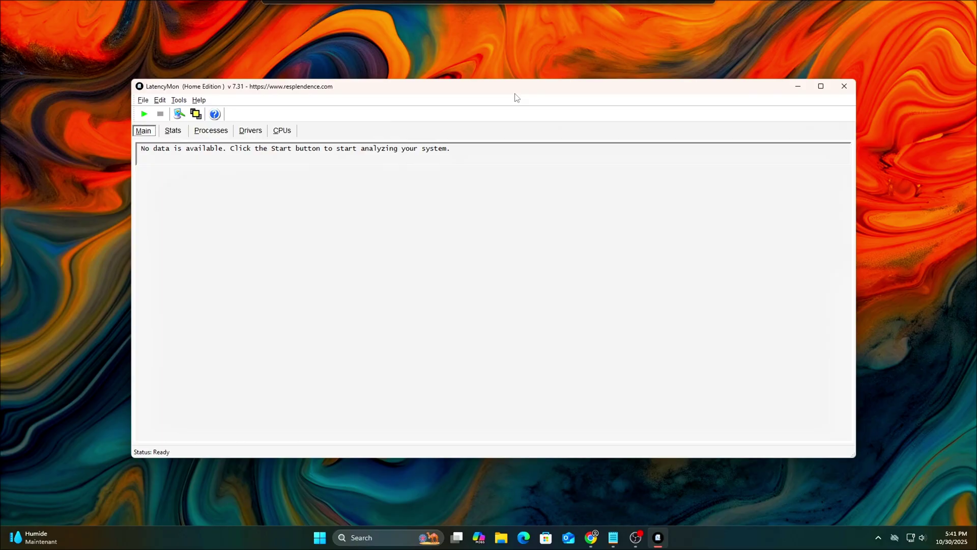
pyautogui.click(147, 115)
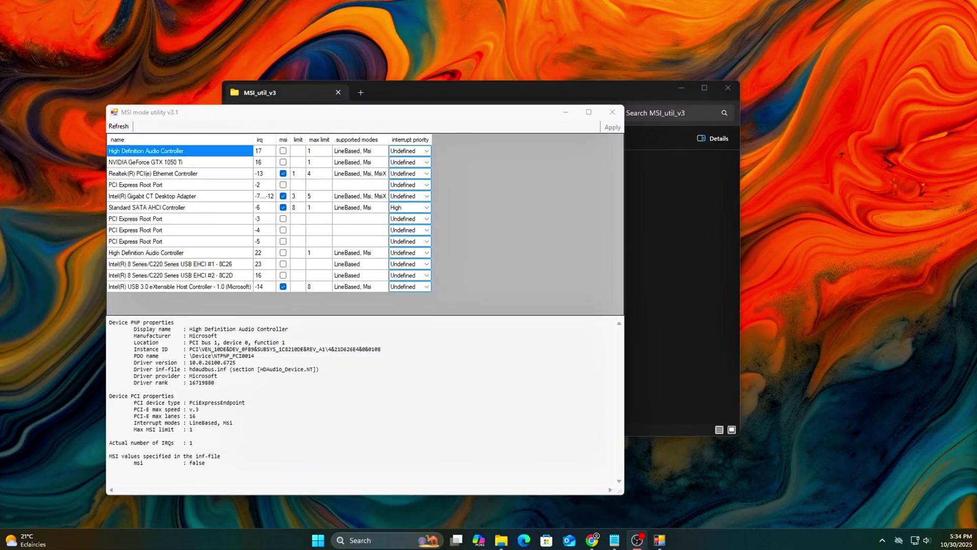
# - Close Explorer and tick the msi checkbox on the NVIDIA GeForce GTX 1050 Ti row
pyautogui.click(730, 87)
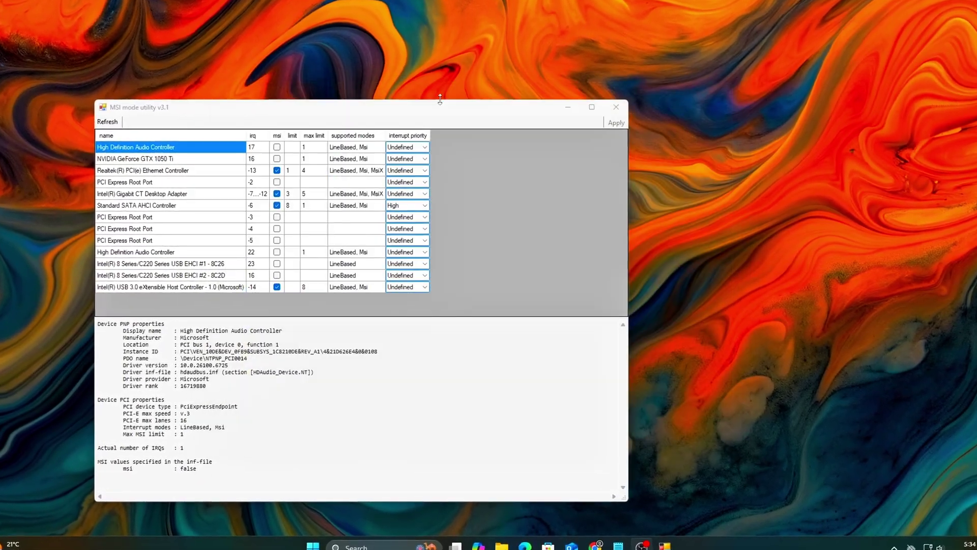
pyautogui.moveTo(447, 114); pyautogui.dragTo(572, 90)
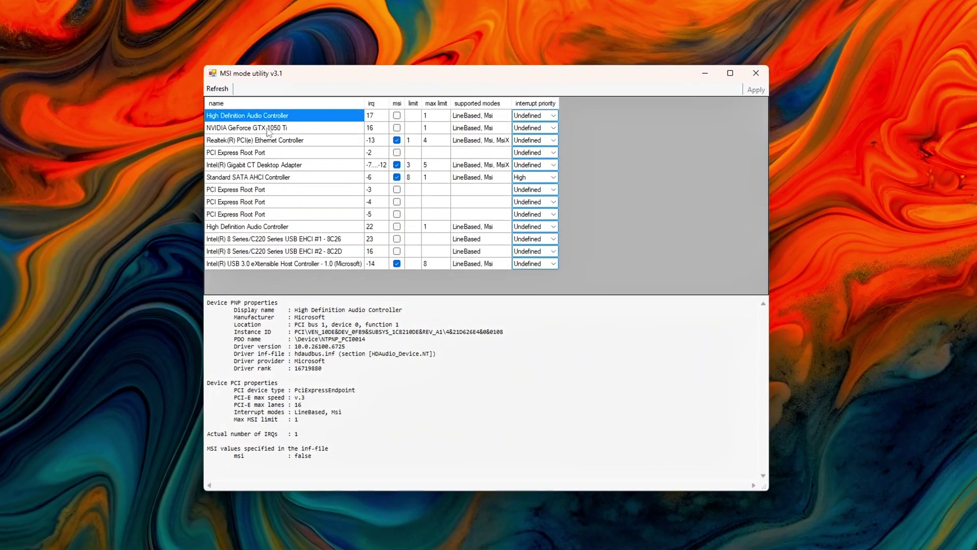
pyautogui.click(265, 127)
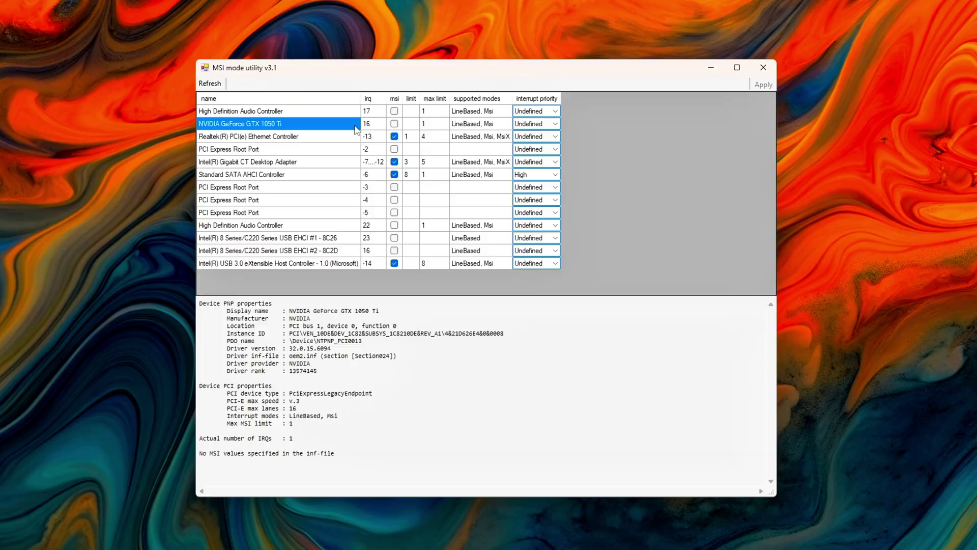
pyautogui.press('Down')
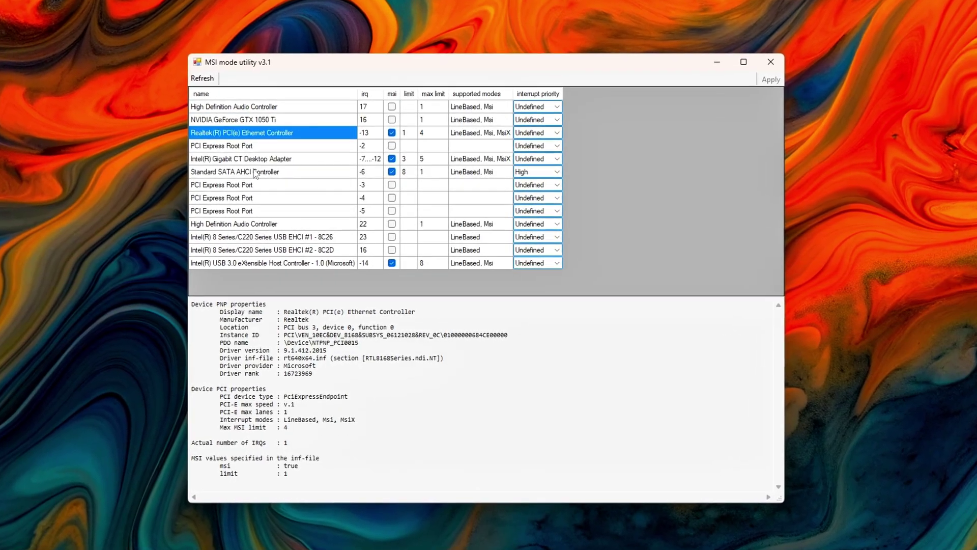
pyautogui.press('Down')
pyautogui.press('Down')
pyautogui.press('End')
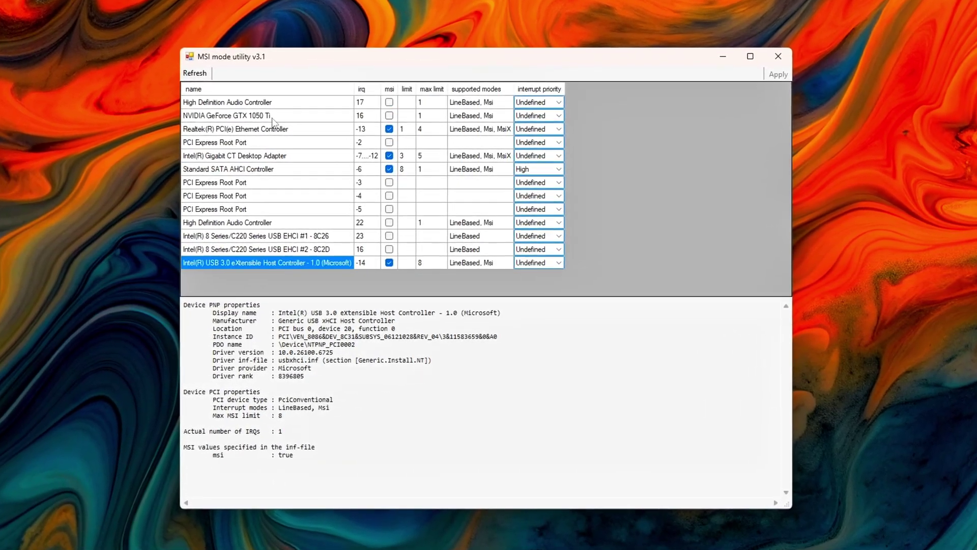
pyautogui.click(391, 121)
pyautogui.click(388, 115)
pyautogui.click(276, 130)
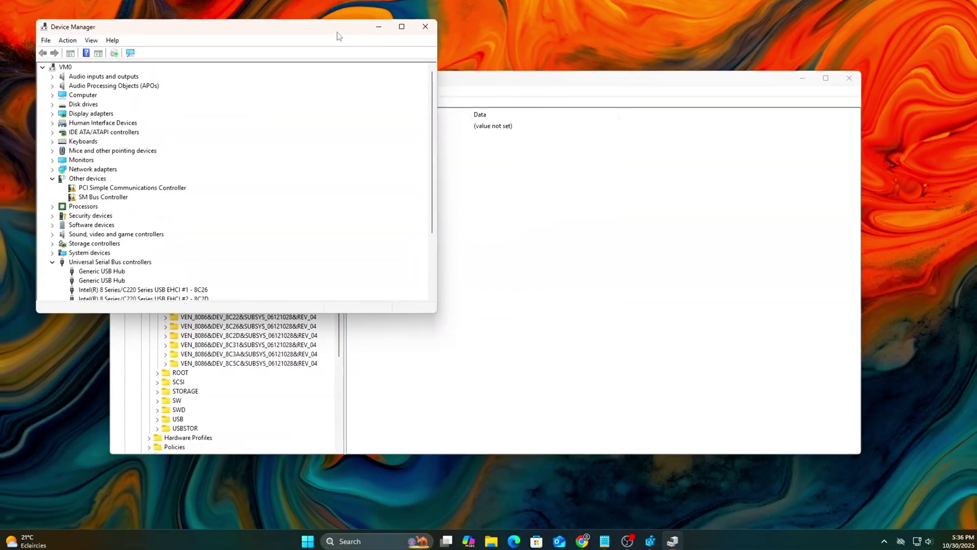
# - Open the GTX 1050 Ti's Properties from Display adapters and list its Details properties
pyautogui.moveTo(337, 32); pyautogui.dragTo(659, 119)
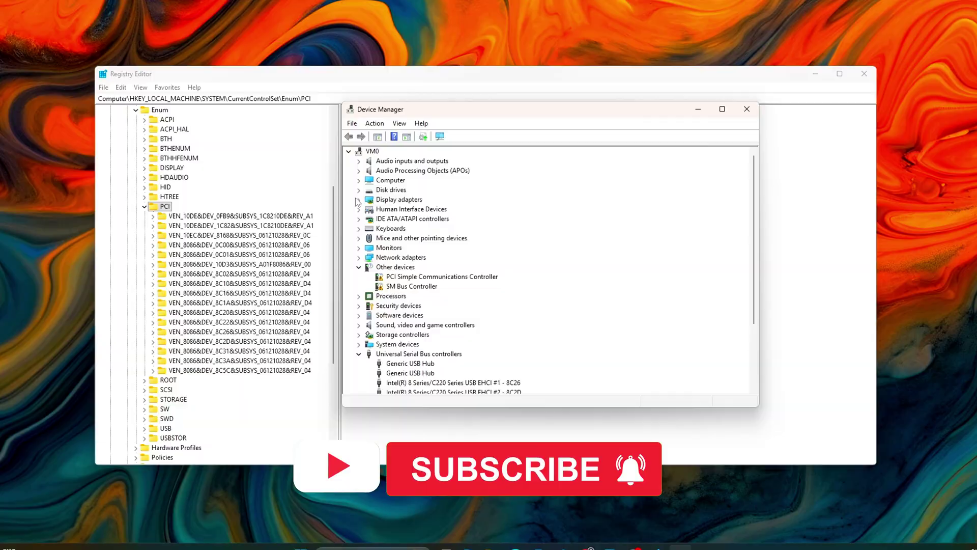
pyautogui.click(357, 199)
pyautogui.rightClick(437, 209)
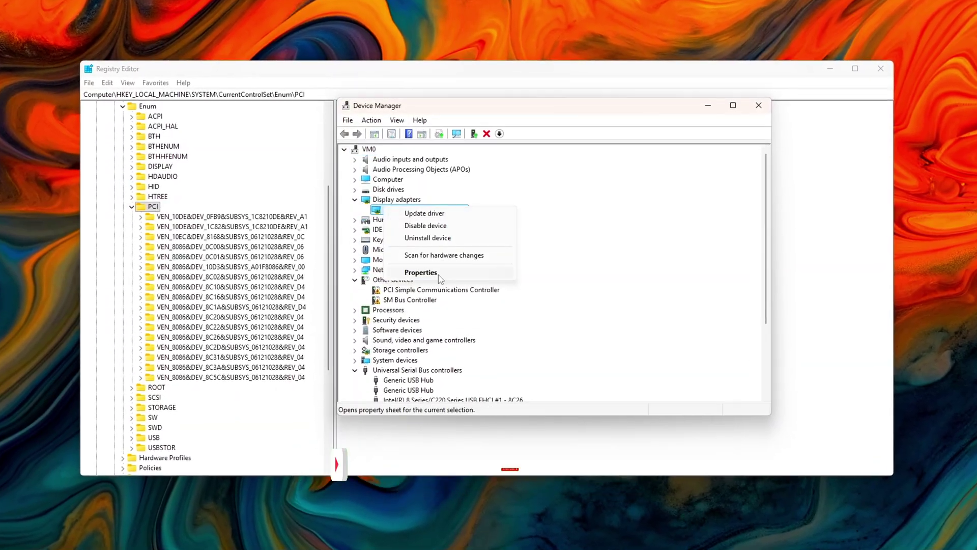
pyautogui.click(461, 330)
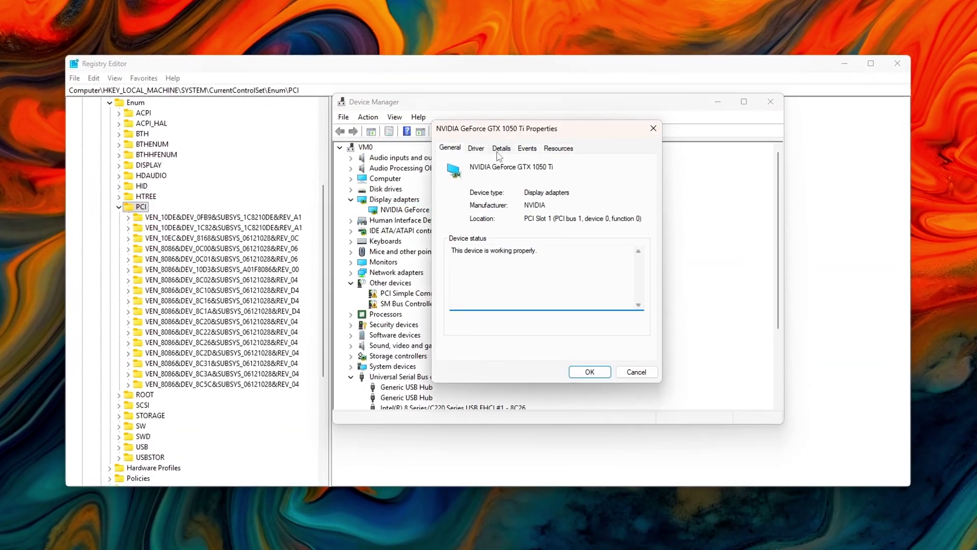
pyautogui.click(506, 148)
pyautogui.click(519, 202)
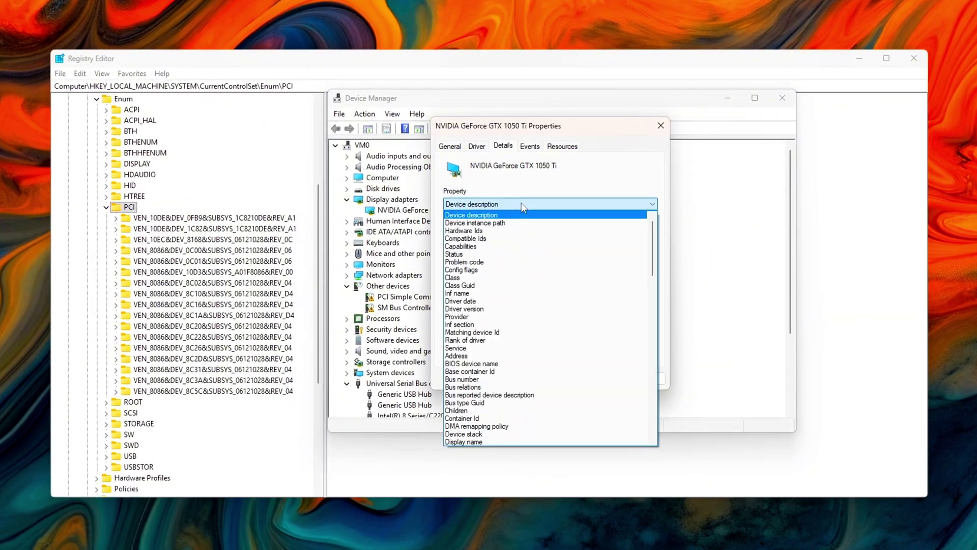